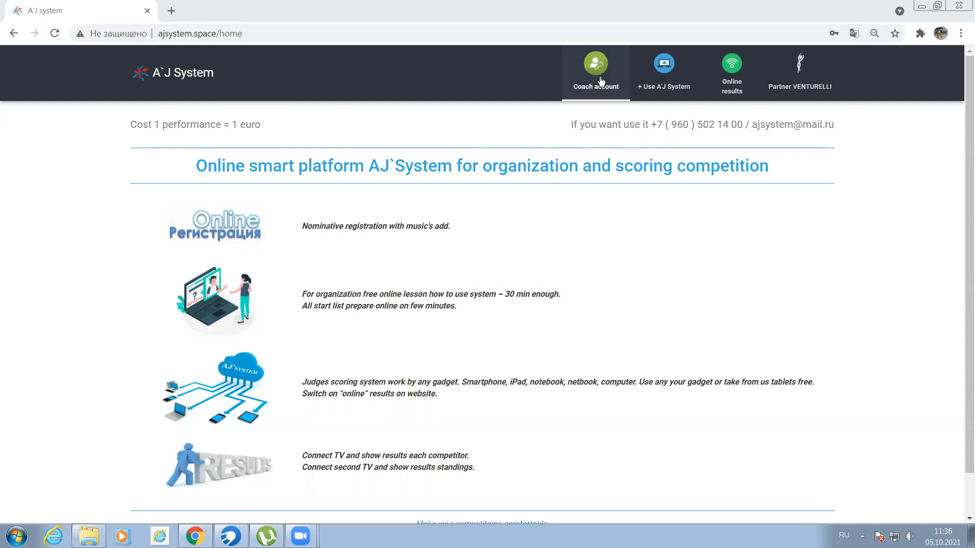
- Reload the home page and choose English as the site language
left_click(54, 34)
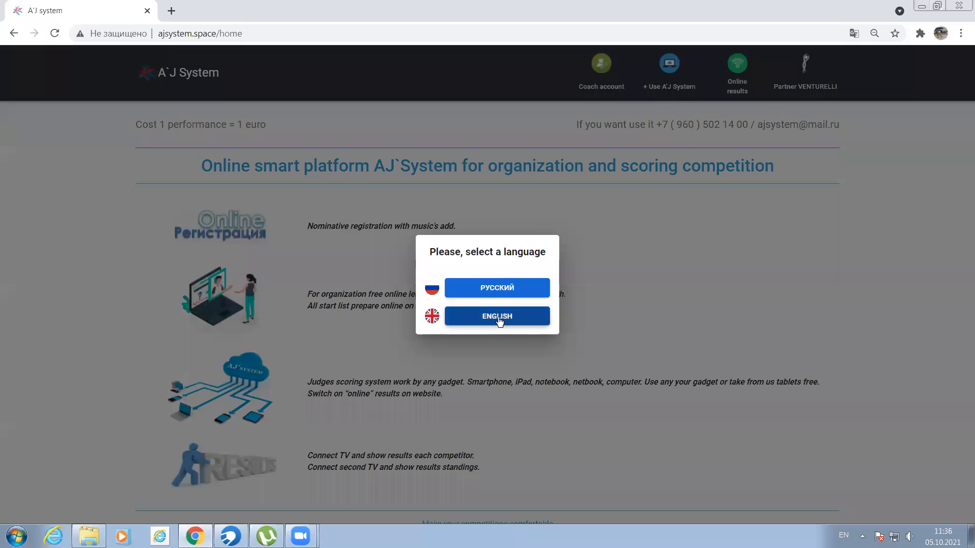
left_click(499, 318)
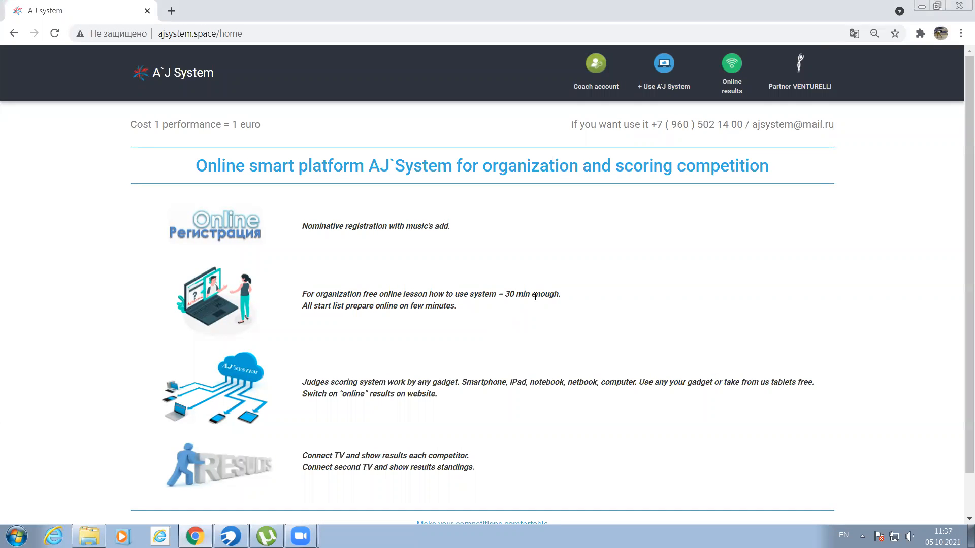
- Open the coach account's sign-up form and look over the fields required for registration
left_click(603, 89)
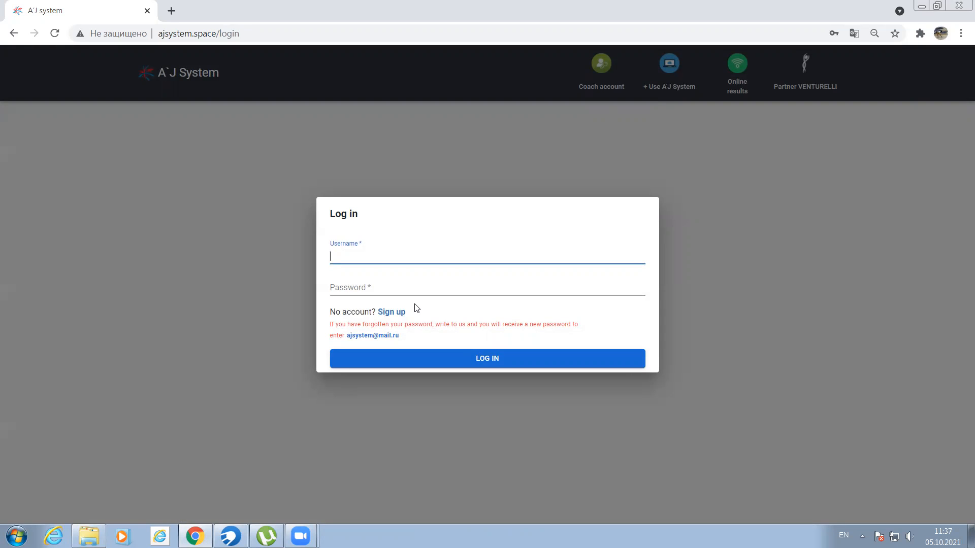
left_click(394, 312)
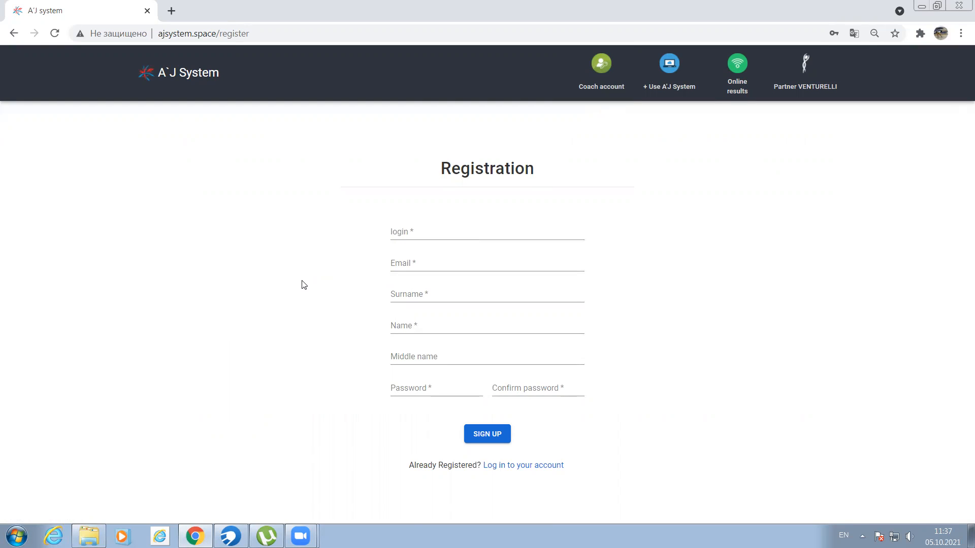
left_click(415, 263)
left_click(355, 270)
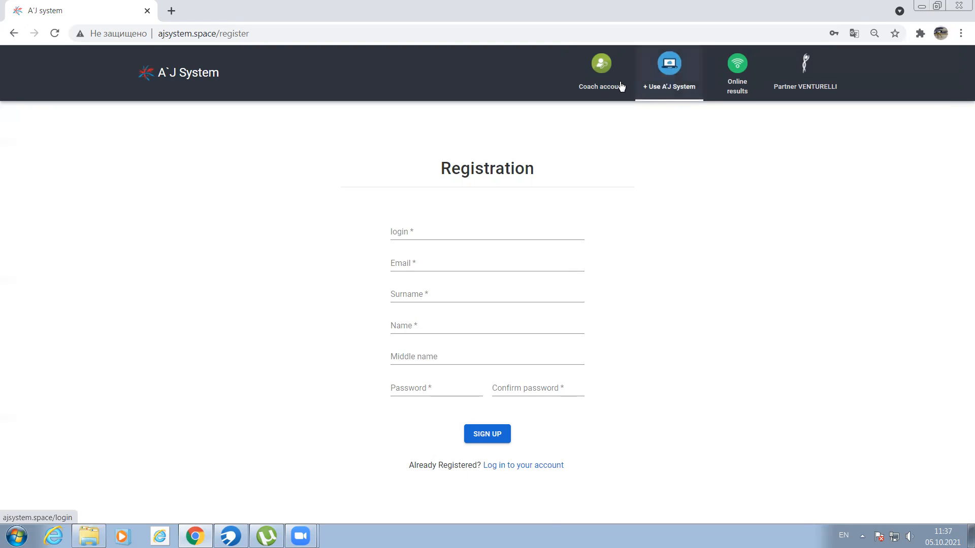
- Return to the coach account login and sign in with the saved coach username and password
left_click(601, 84)
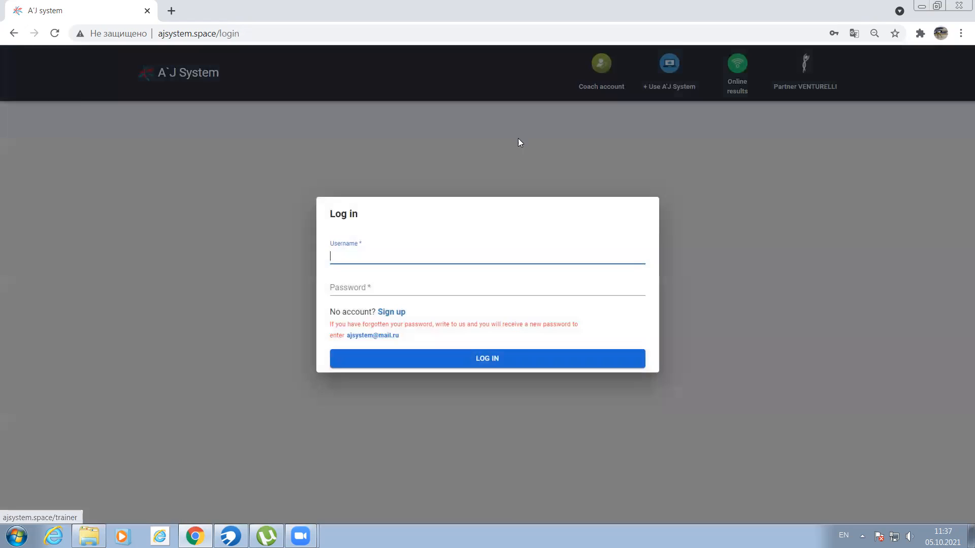
left_click(335, 256)
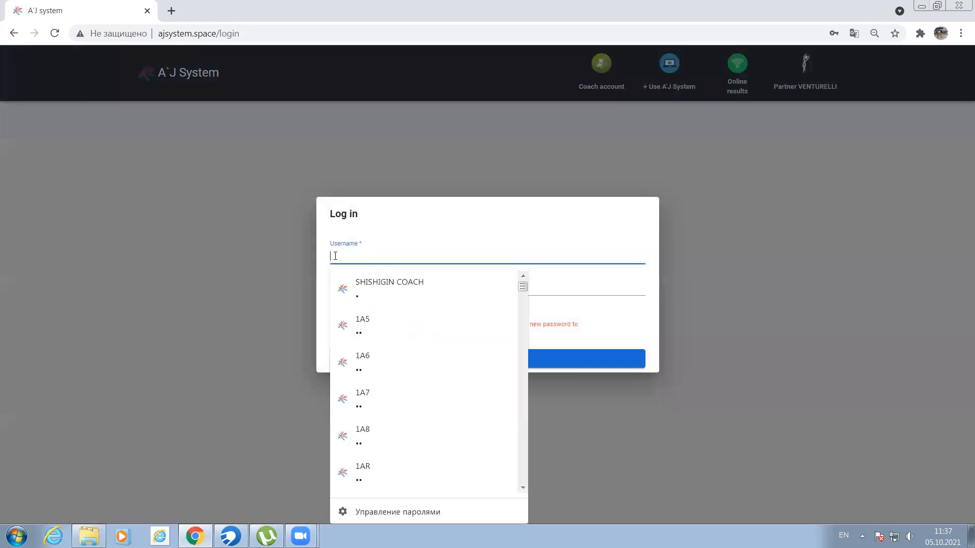
left_click(385, 288)
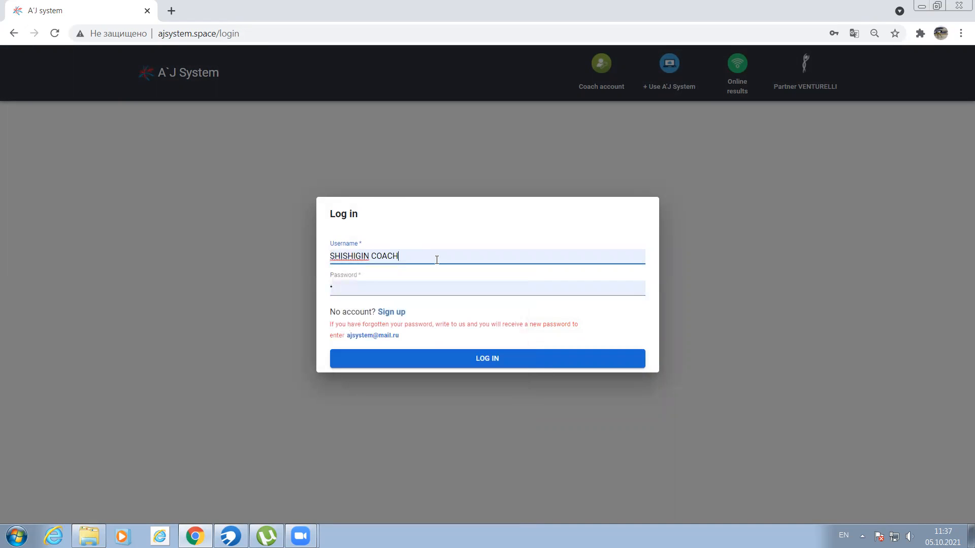
left_click(478, 359)
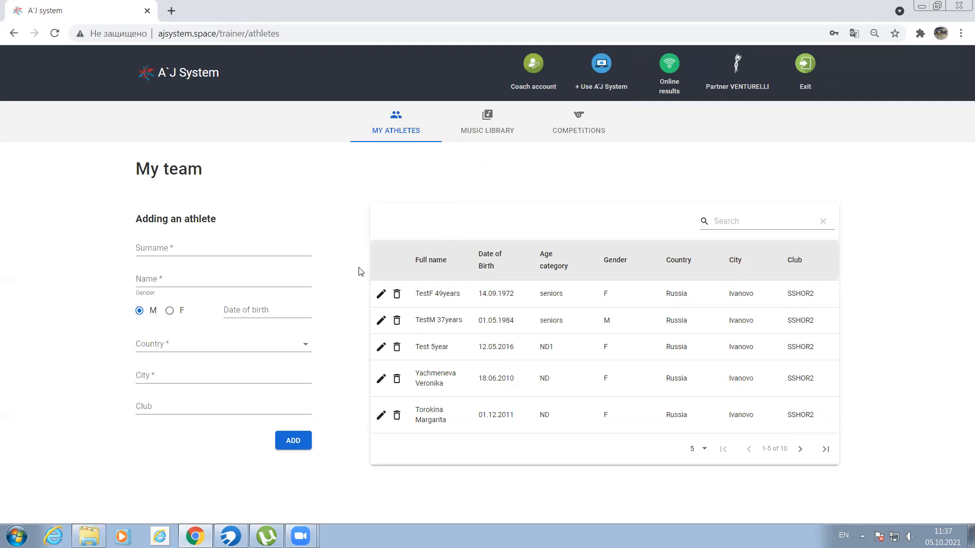
- Fill in the new athlete's surname and name from the saved capital-letter entries
left_click(138, 249)
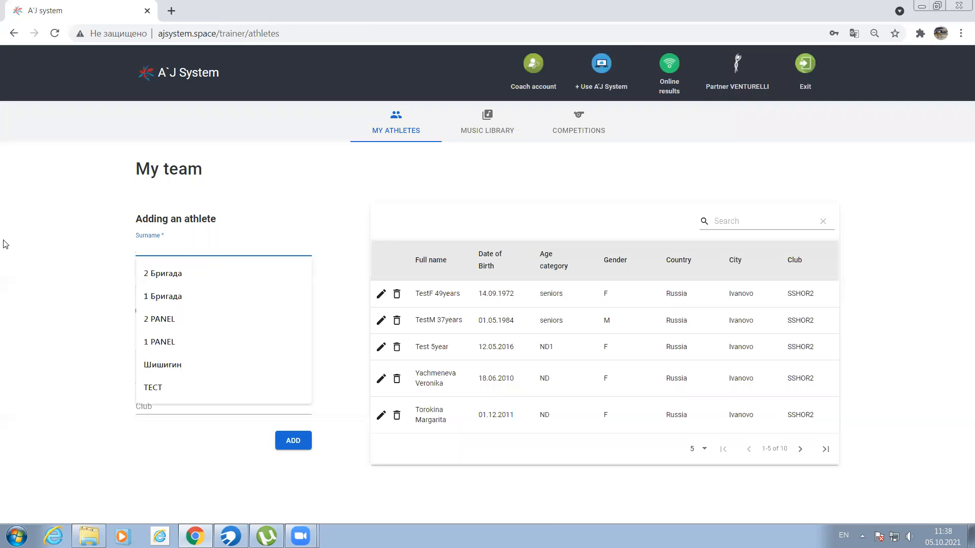
left_click(163, 273)
left_click(177, 278)
left_click(158, 396)
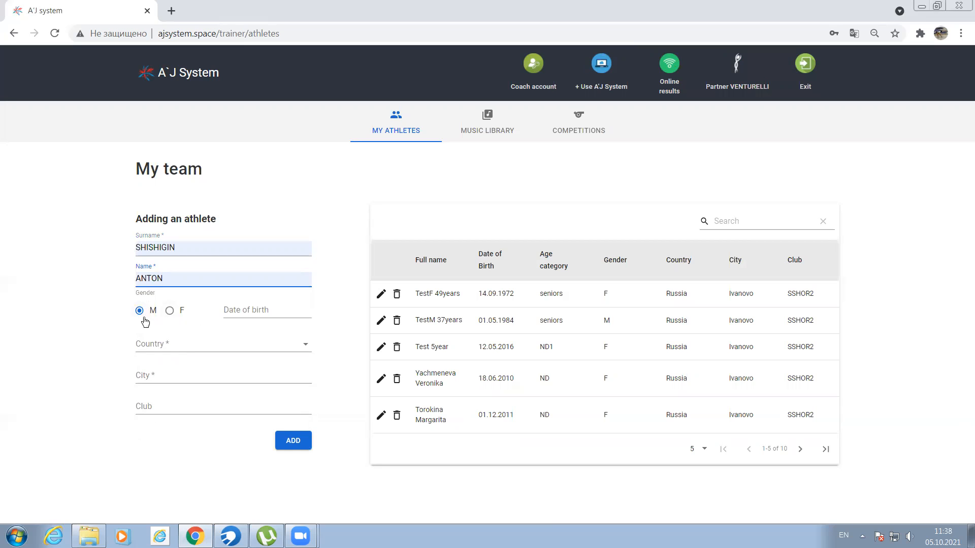
- Choose and confirm the new athlete's date of birth in the calendar
left_click(257, 312)
scroll(504, 308, "up", 4)
scroll(504, 310, "up", 8)
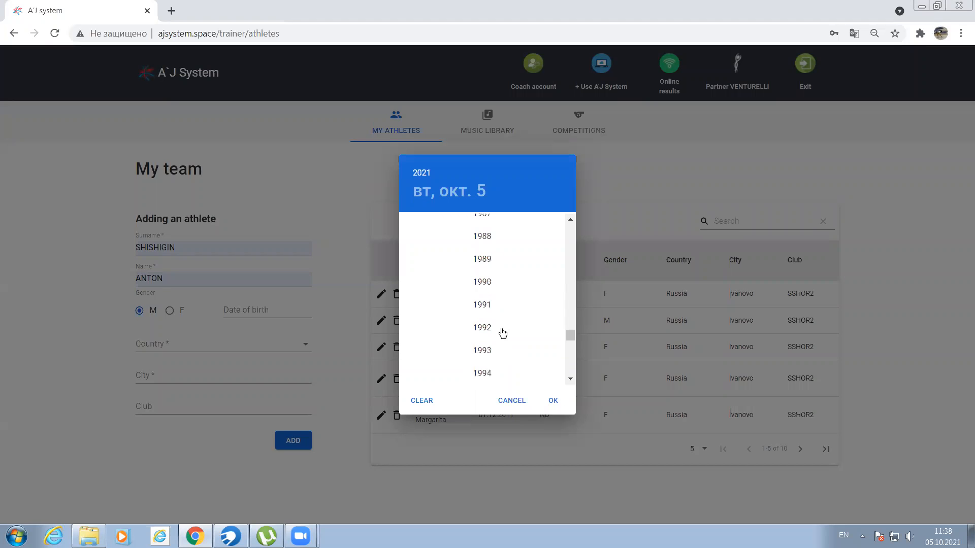
left_click(490, 274)
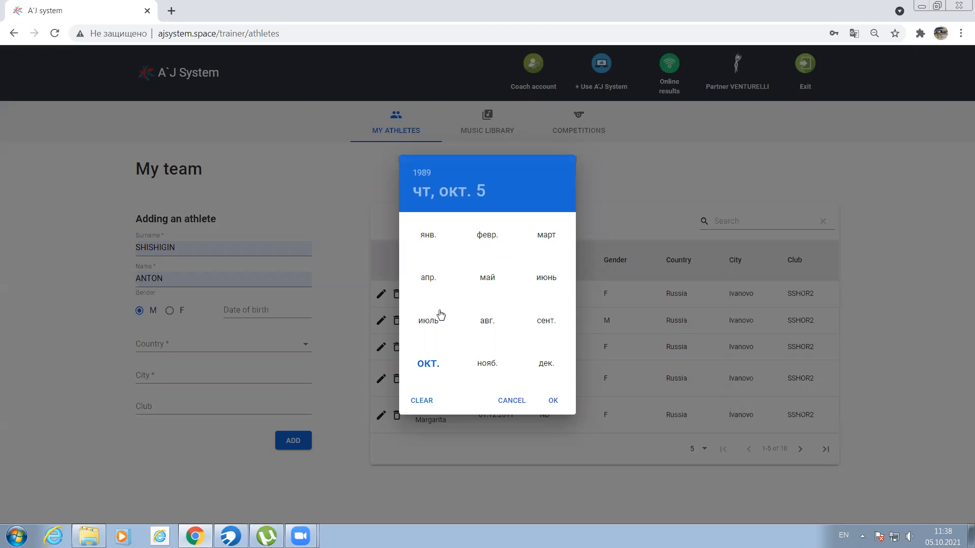
left_click(546, 237)
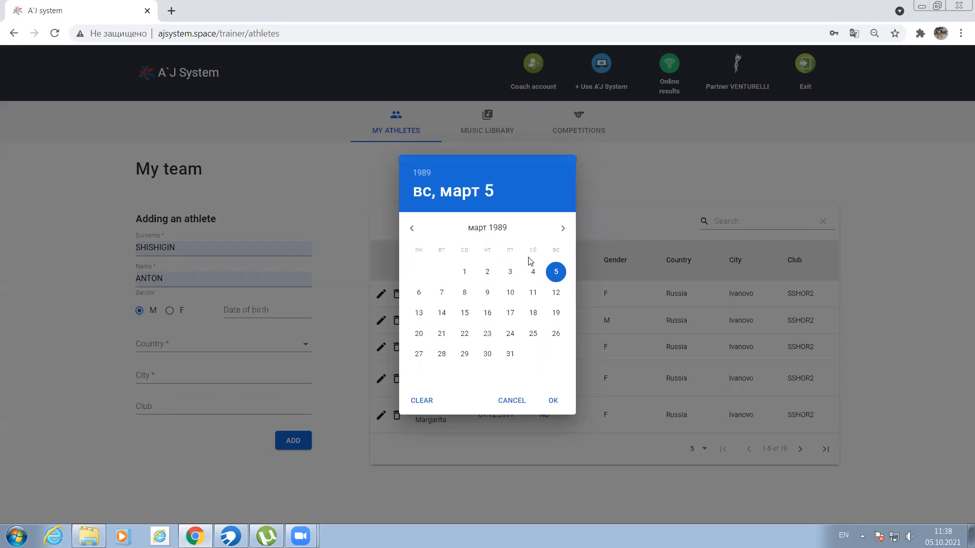
left_click(555, 312)
left_click(553, 404)
left_click(553, 403)
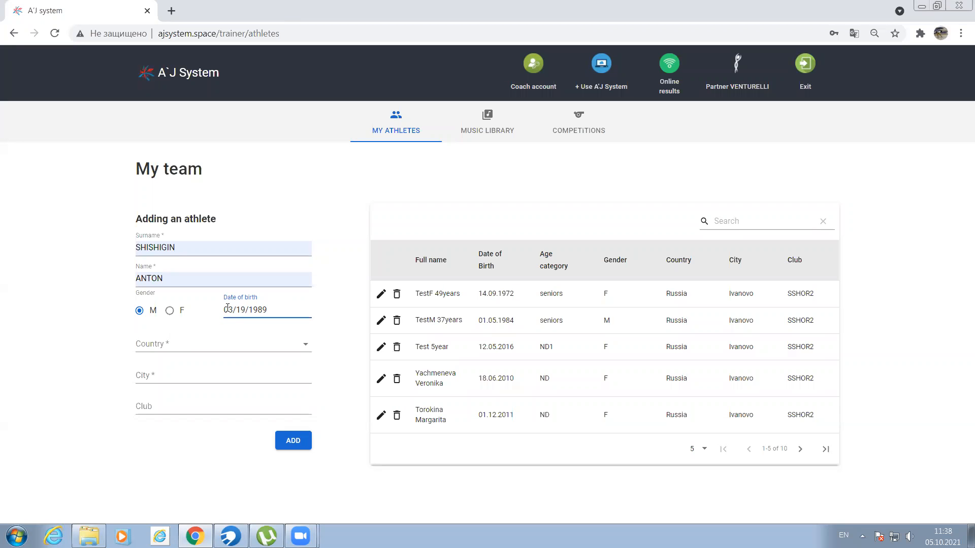
- Set the new athlete's country to Russia
left_click(160, 344)
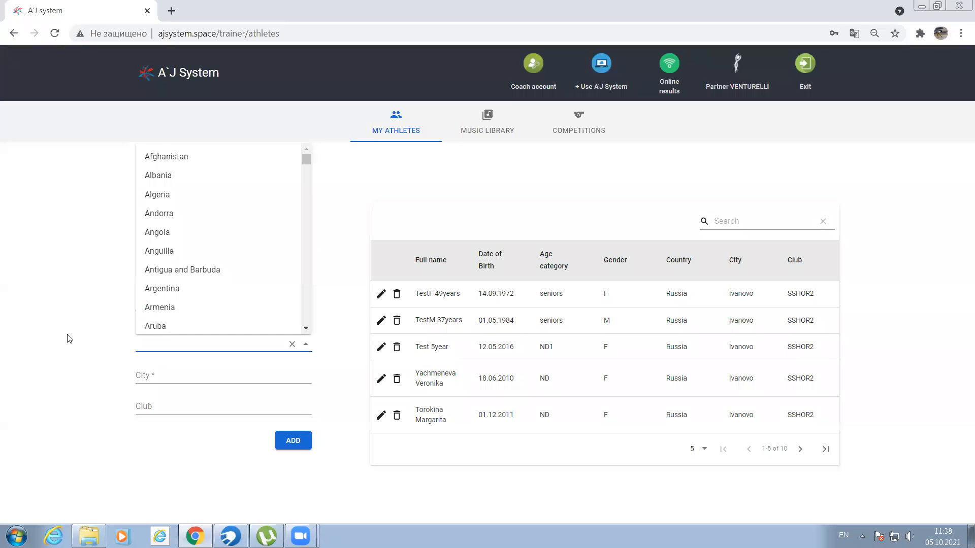
type("Ru")
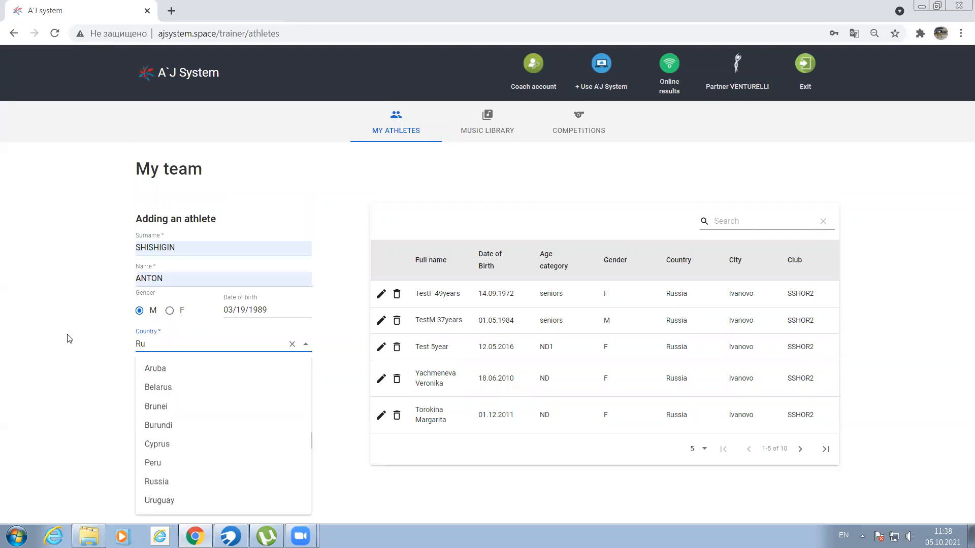
type("s")
left_click(181, 412)
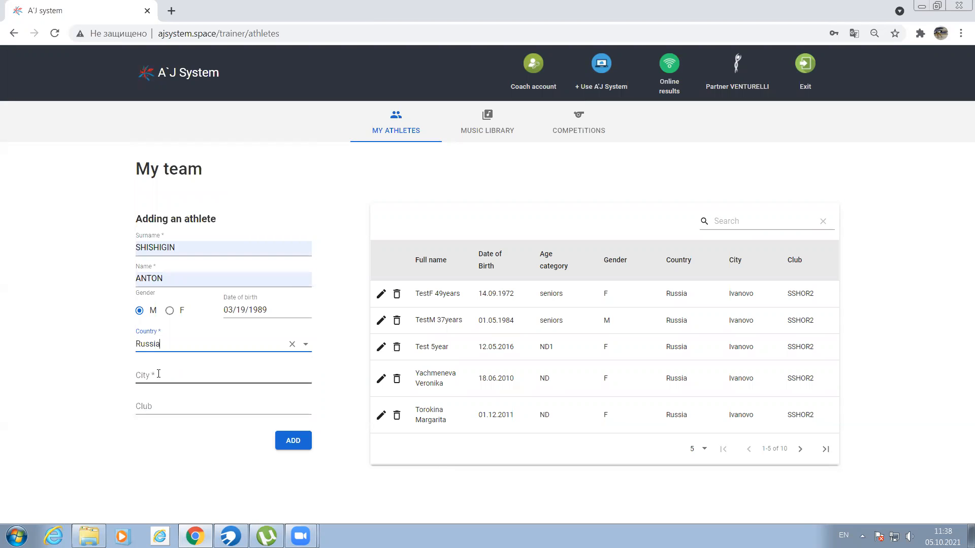
- Enter the city Ivanovo and the club SSHOR2, and add the athlete to the team
left_click(158, 374)
type("I")
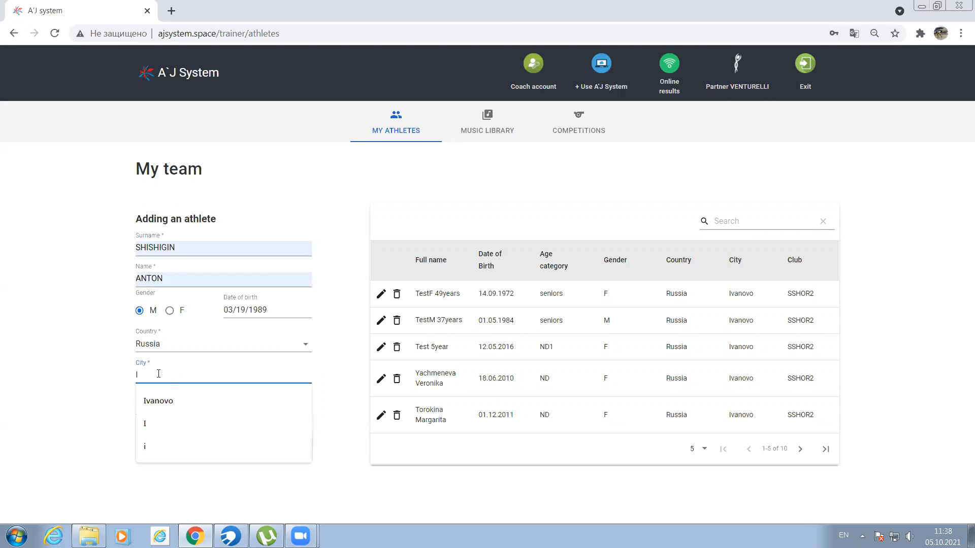
left_click(170, 398)
left_click(168, 407)
left_click(178, 432)
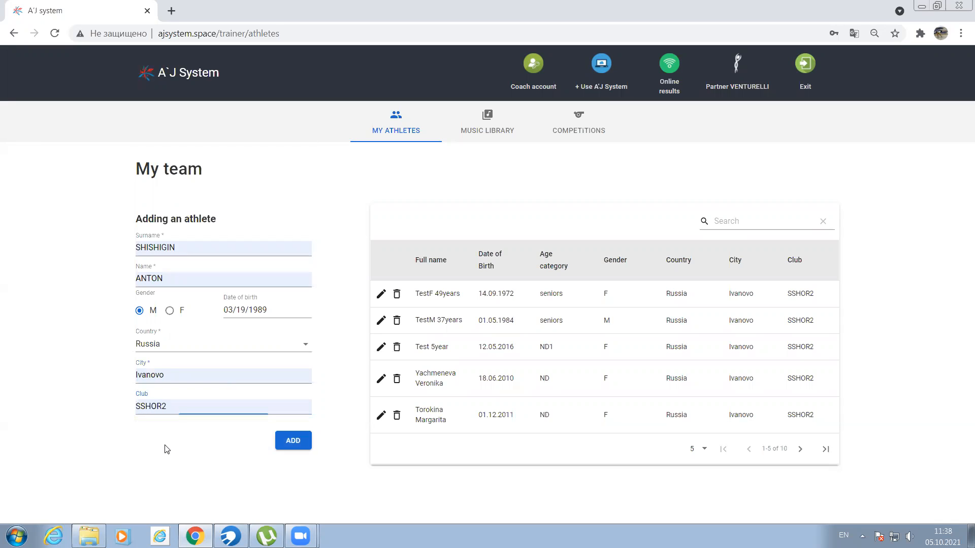
left_click(298, 444)
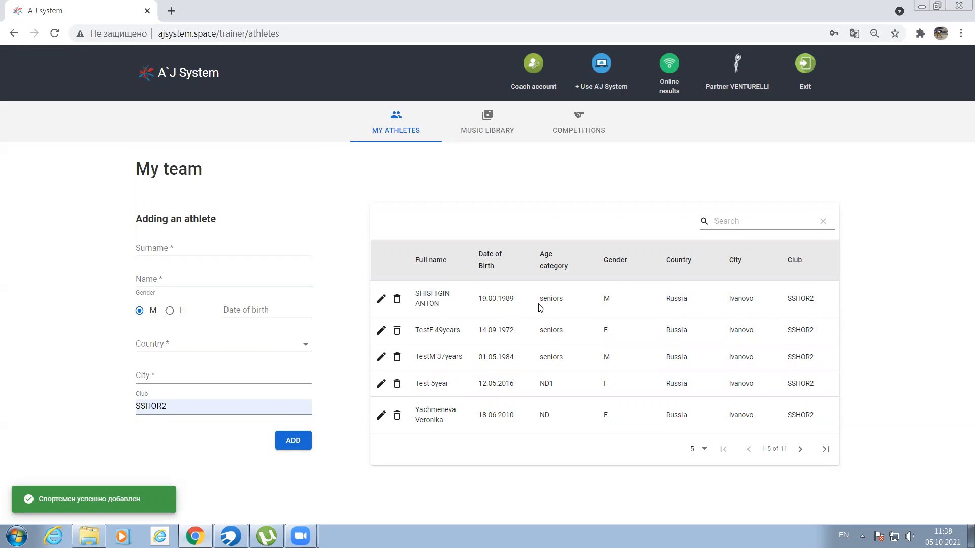
- Edit the newly added athlete so that only the first letters of the surname and name are capitalised, and save the change
left_click(381, 300)
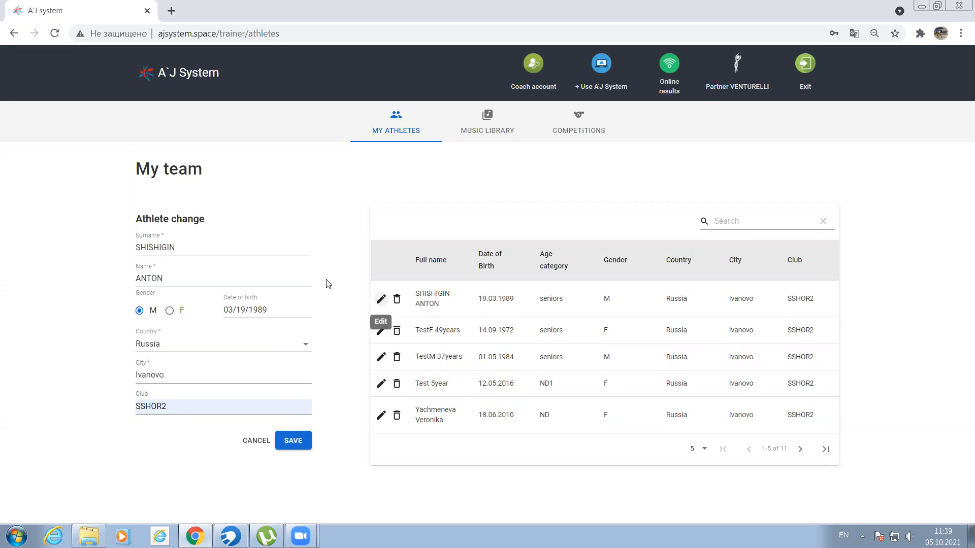
left_click(185, 245)
left_click_drag(185, 247, 141, 247)
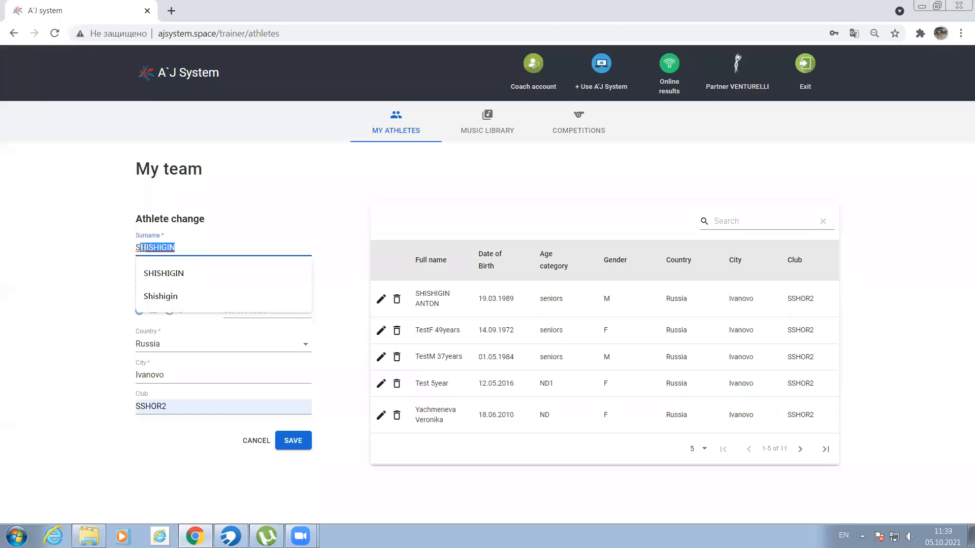
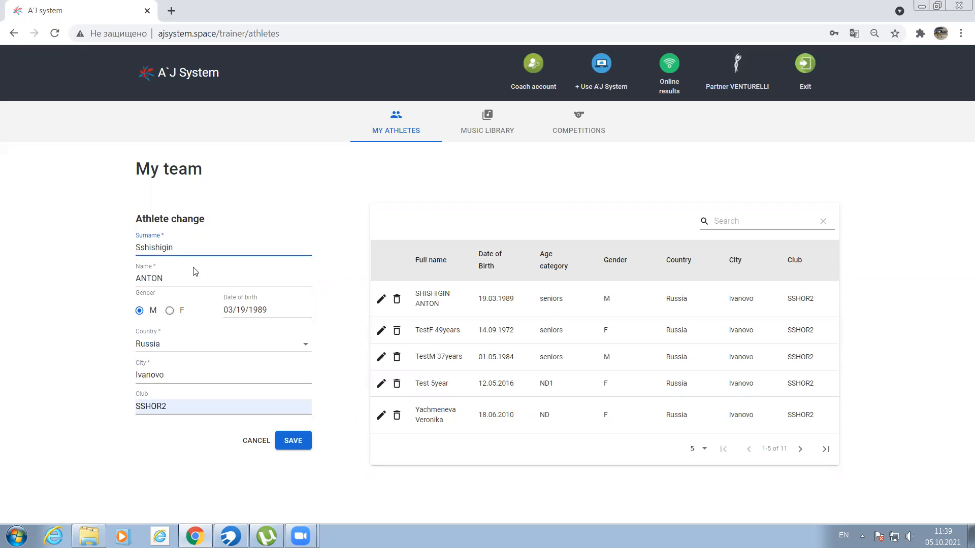
left_click_drag(168, 278, 142, 279)
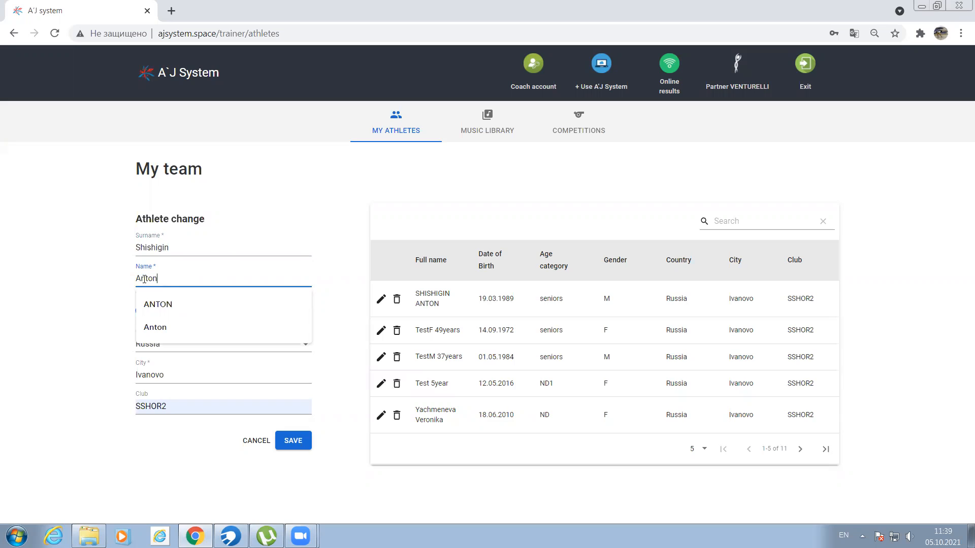
left_click(120, 365)
left_click(292, 442)
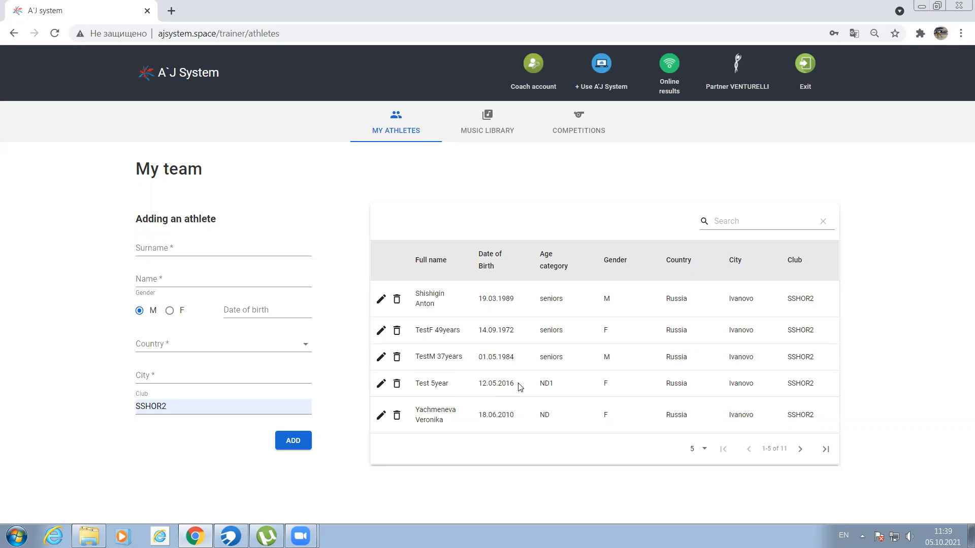
- Check the birth dates of the Test 5year, TestM 37years and TestF 49years athletes in the team list
left_click_drag(514, 383, 507, 384)
left_click(499, 375)
left_click_drag(437, 358, 445, 358)
left_click_drag(515, 358, 507, 357)
left_click_drag(433, 330, 443, 331)
left_click_drag(515, 331, 506, 331)
left_click(522, 336)
- Page through the team list to its last page and return to the first page
left_click(800, 450)
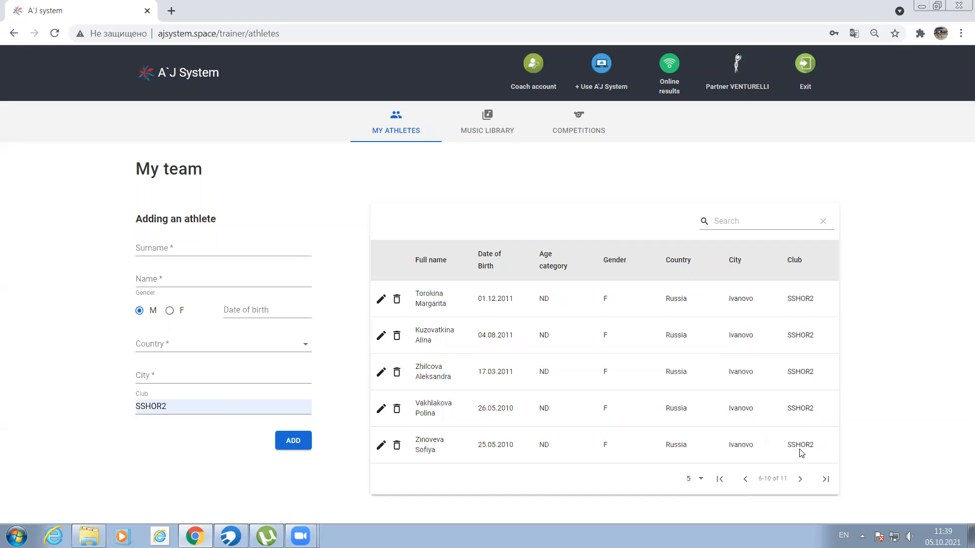
left_click(802, 478)
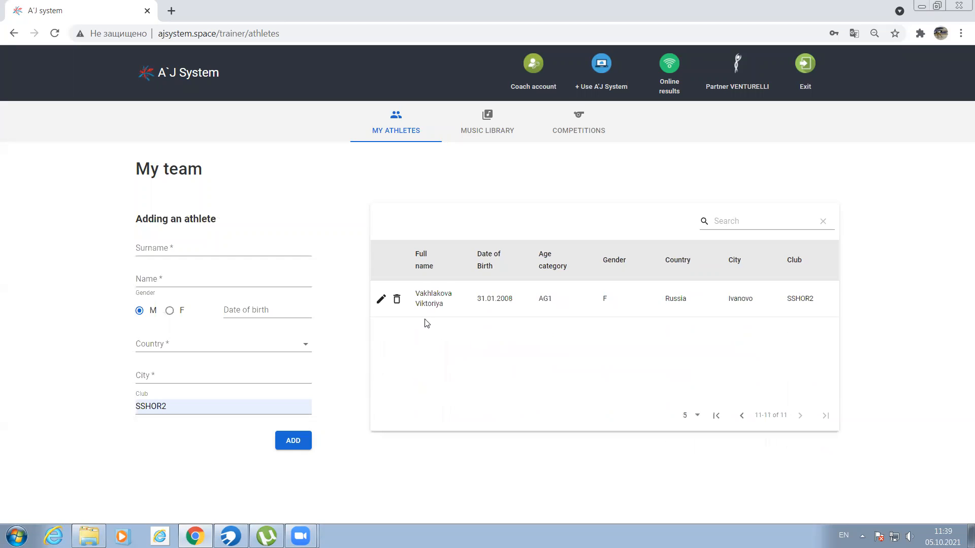
left_click(741, 415)
left_click(746, 478)
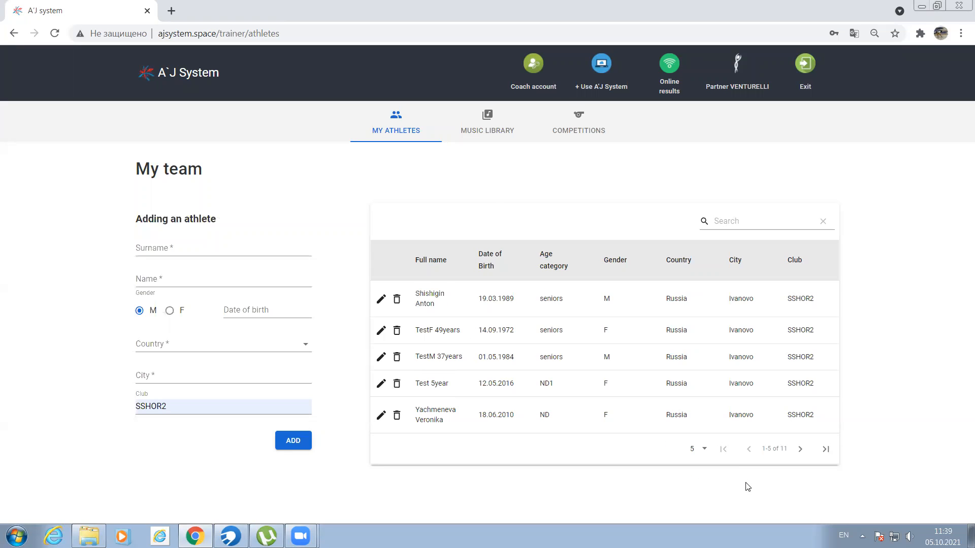
- Open the music library, view the audio recording upload dialog and close it without uploading anything
left_click(489, 128)
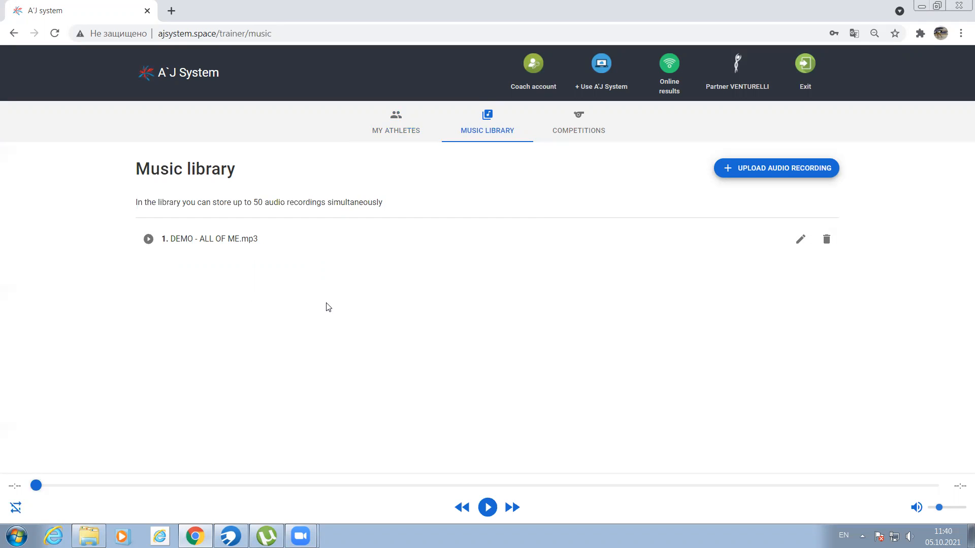
left_click(770, 172)
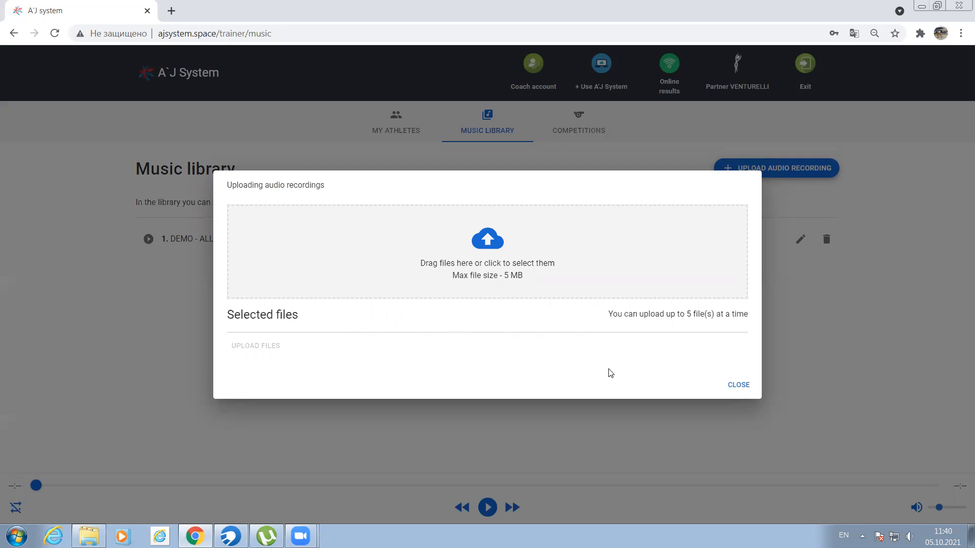
left_click(739, 385)
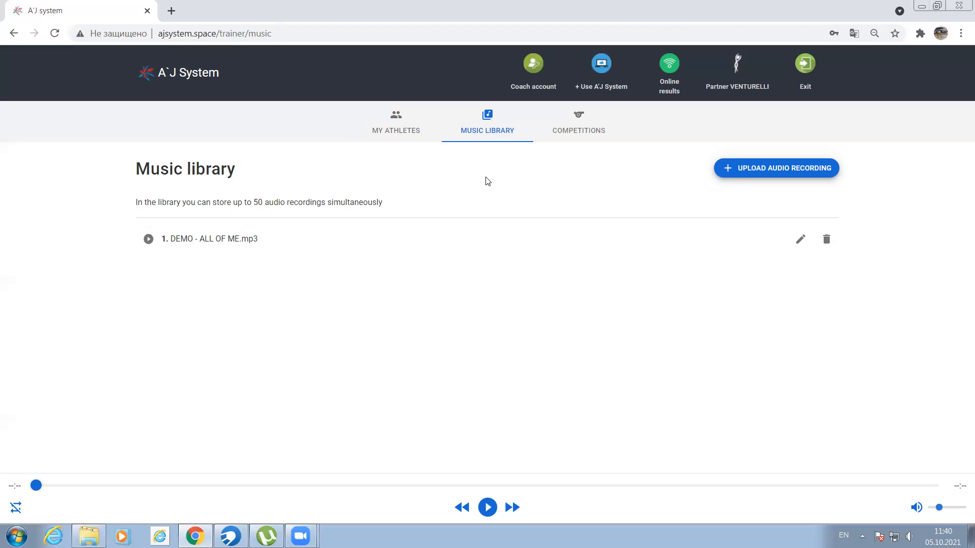
- Open the nominative registration form for the Venturelli online world competition
left_click(583, 132)
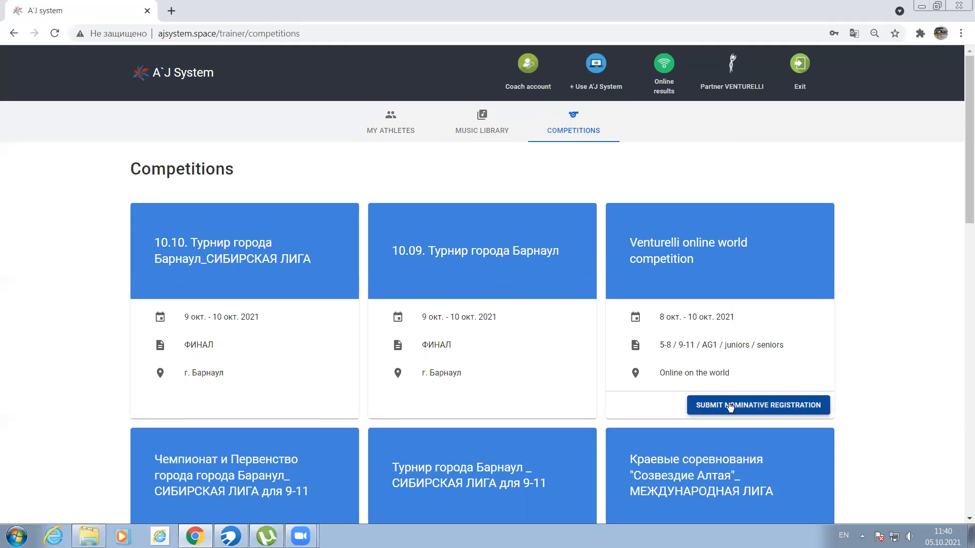
left_click(756, 410)
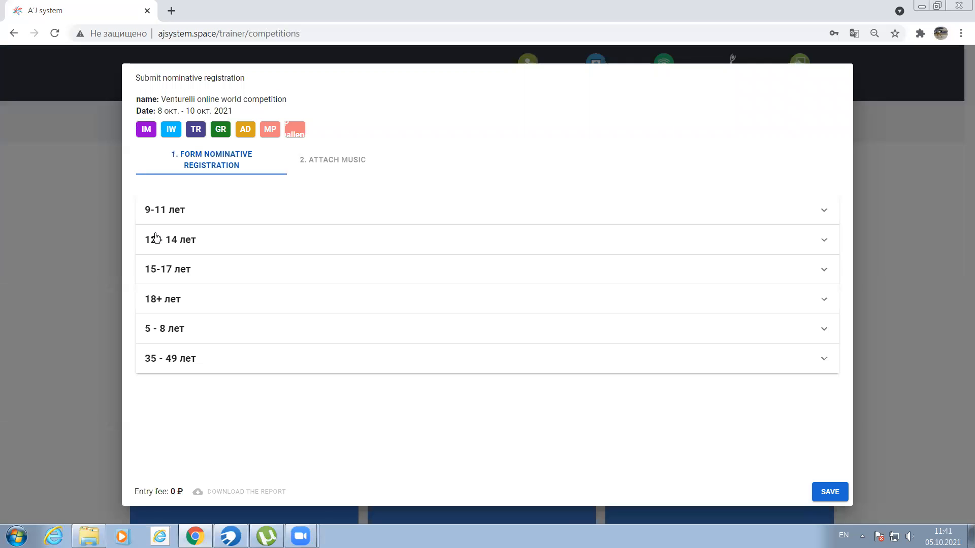
- Expand the age categories one after another to view their IM, IW, TR, GR, AD, MP and MP Challenge sections
left_click(208, 215)
left_click(177, 216)
left_click(823, 211)
left_click(823, 213)
left_click(371, 213)
left_click(371, 212)
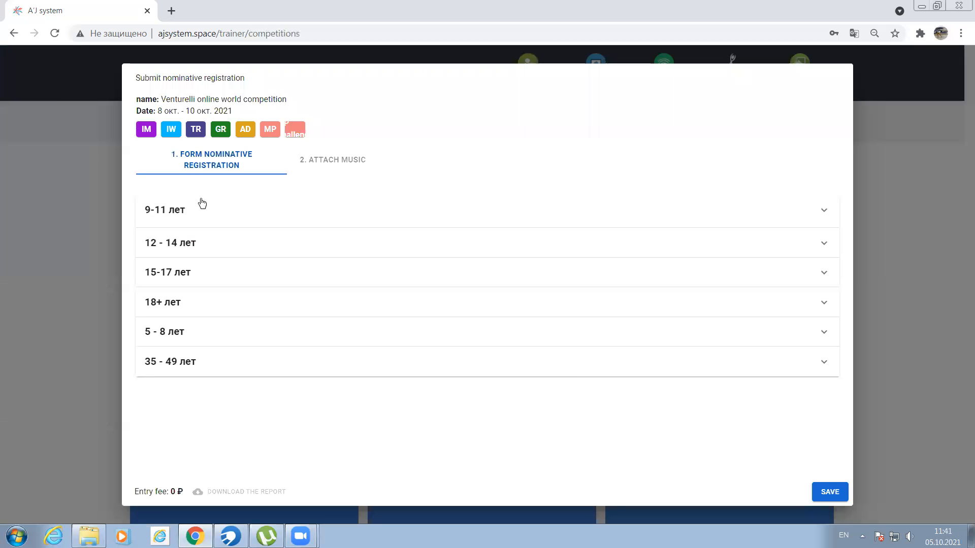
left_click(162, 212)
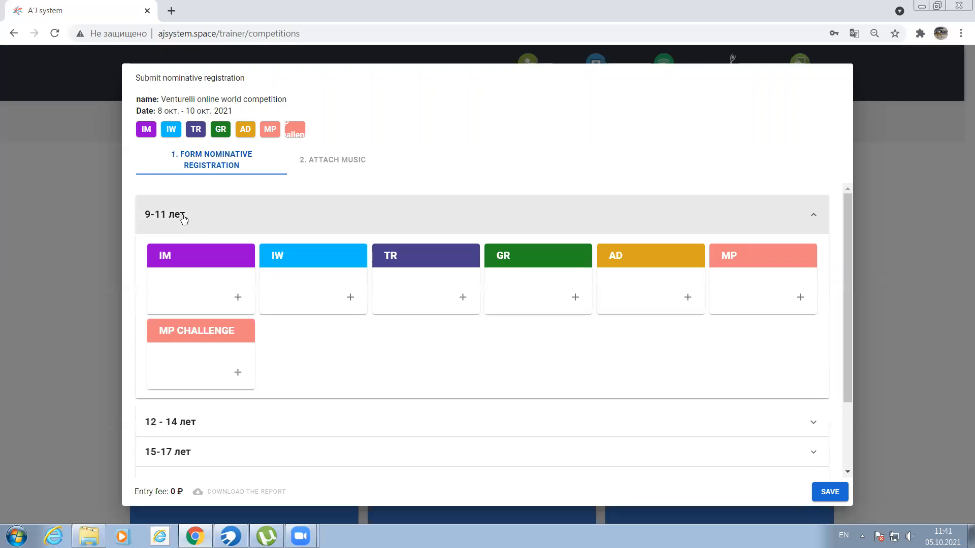
left_click(229, 421)
scroll(229, 396, "down", 4)
scroll(223, 395, "down", 1)
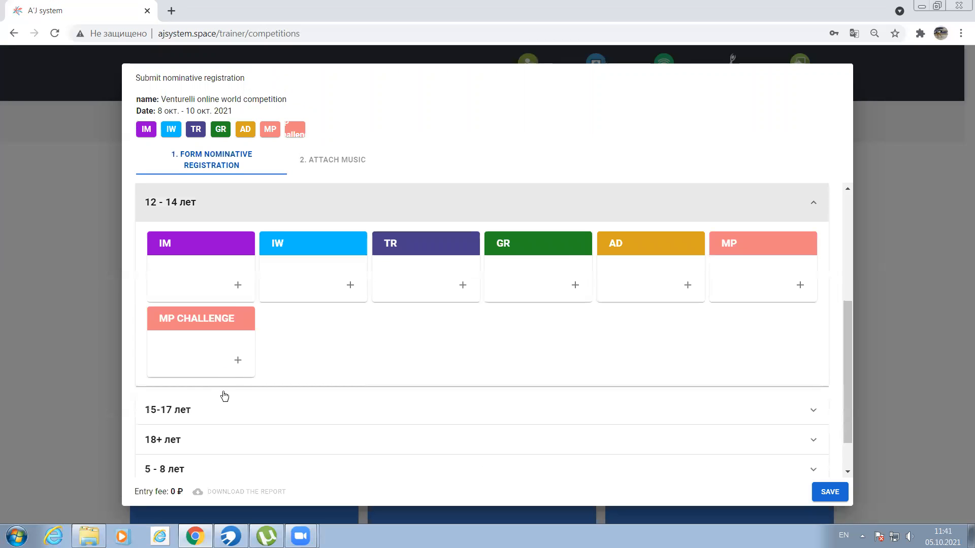
left_click(211, 361)
left_click(244, 391)
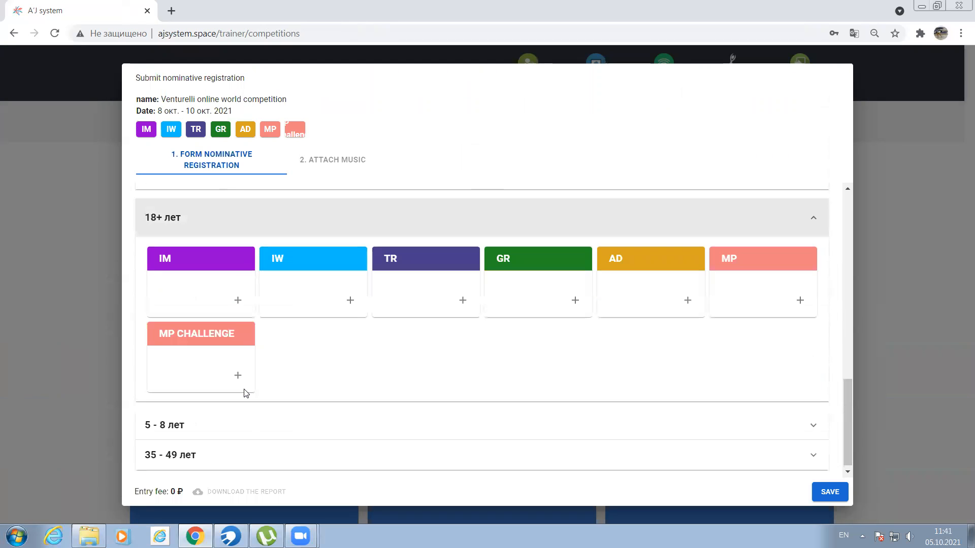
left_click(248, 425)
left_click(249, 421)
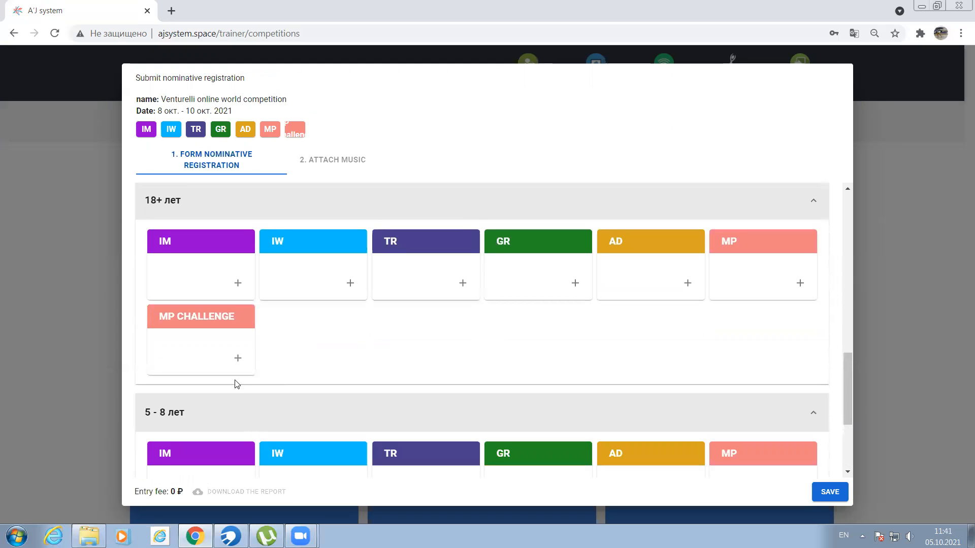
- Go back up through the expanded age categories and collapse them all
left_click(245, 218)
scroll(260, 325, "up", 3)
left_click(229, 329)
scroll(227, 329, "up", 3)
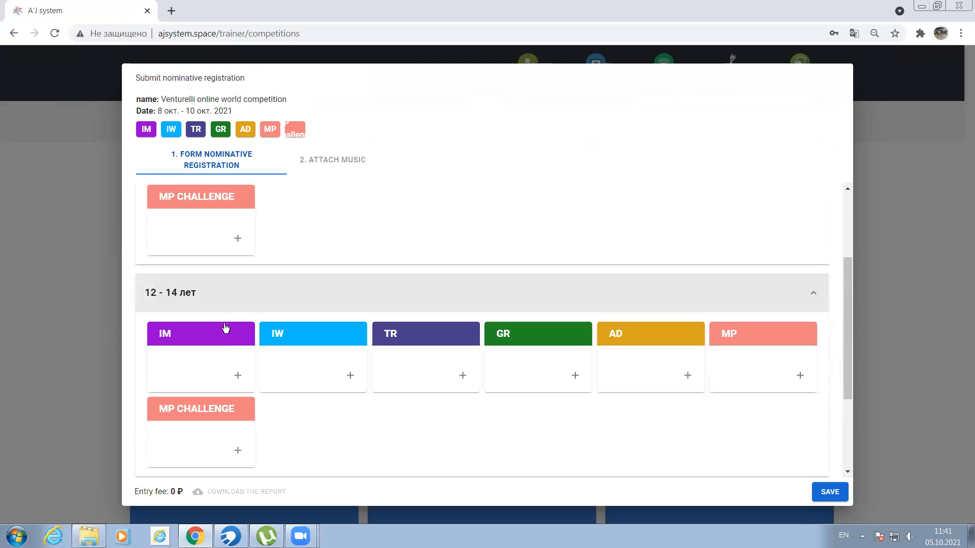
left_click(237, 375)
left_click(591, 476)
left_click(278, 301)
scroll(243, 231, "up", 2)
left_click(245, 222)
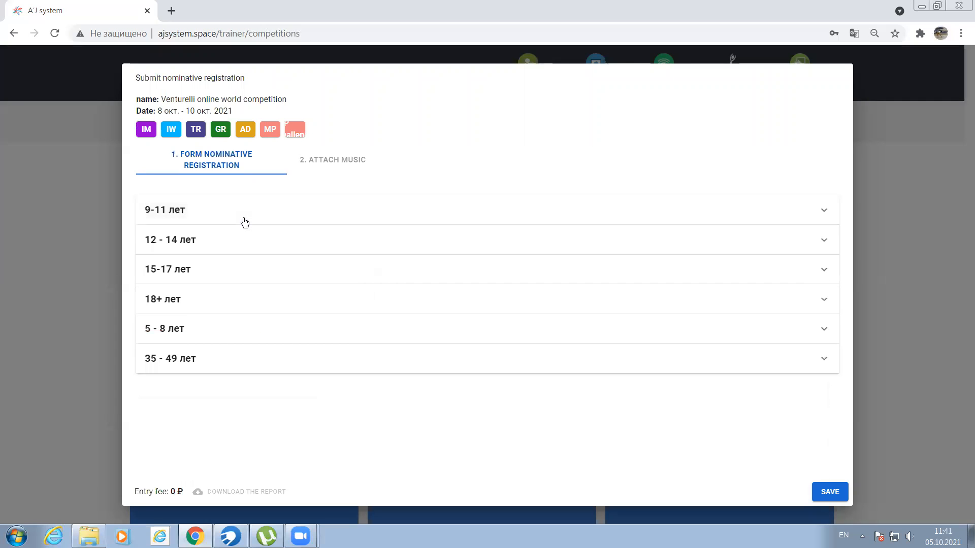
- Enter all available athletes in the IW event of the 9-11 лет category and save the entry
left_click(217, 215)
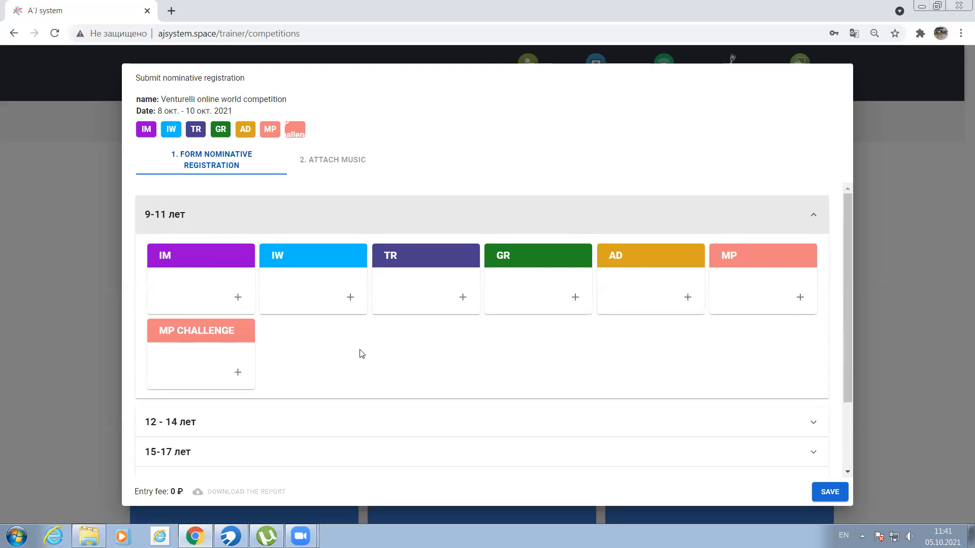
left_click(307, 263)
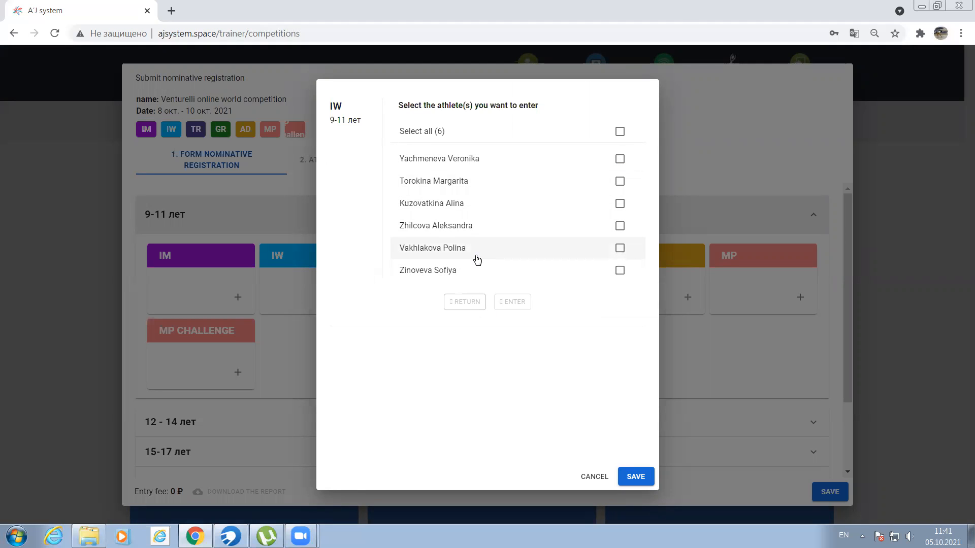
left_click(620, 131)
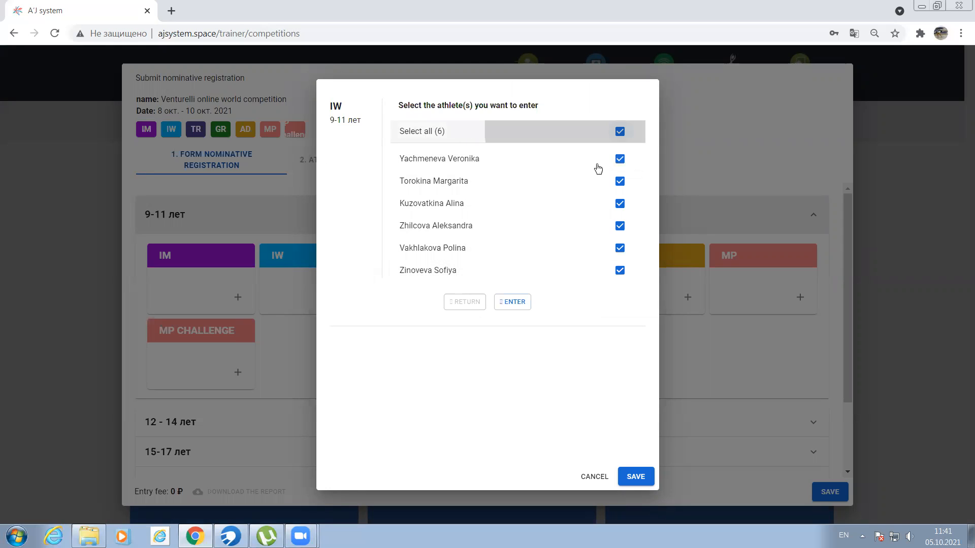
left_click(513, 303)
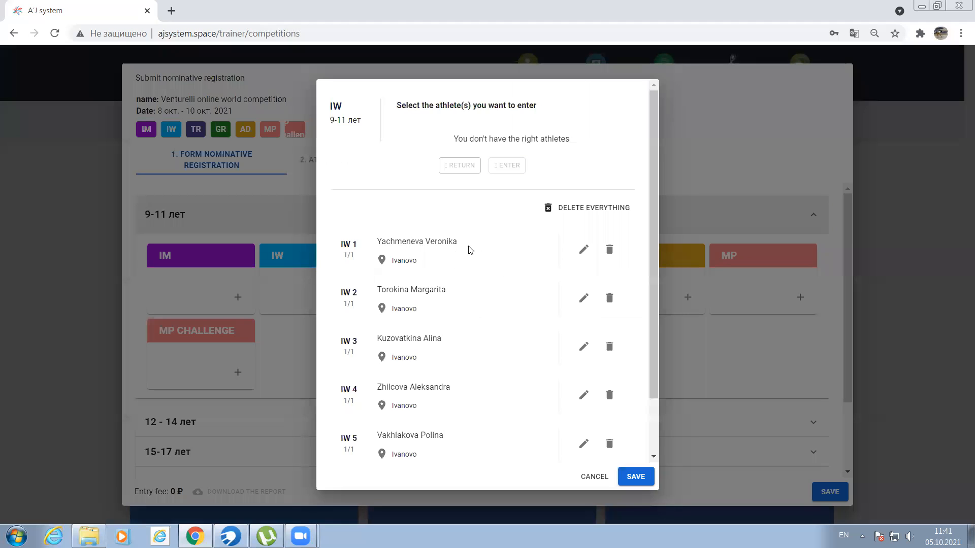
scroll(510, 266, "down", 1)
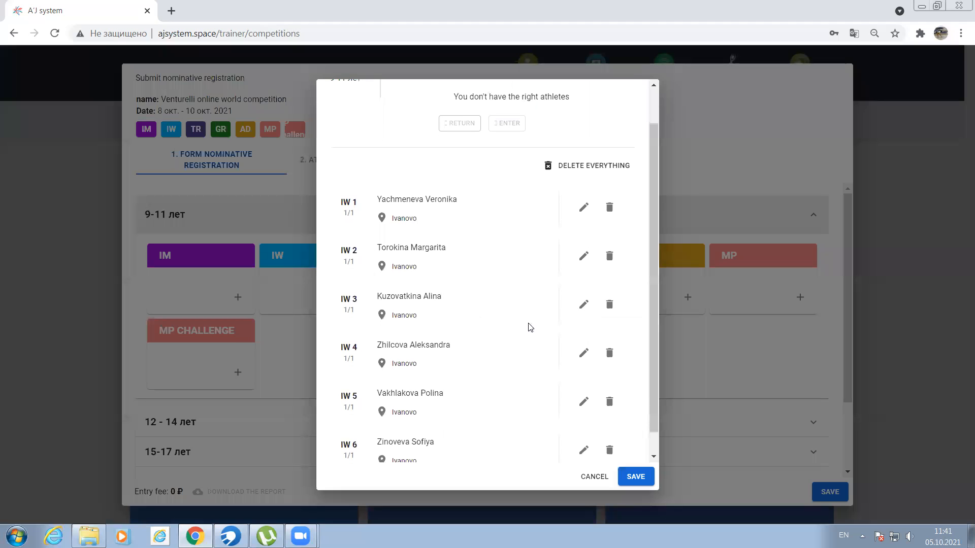
scroll(472, 249, "down", 1)
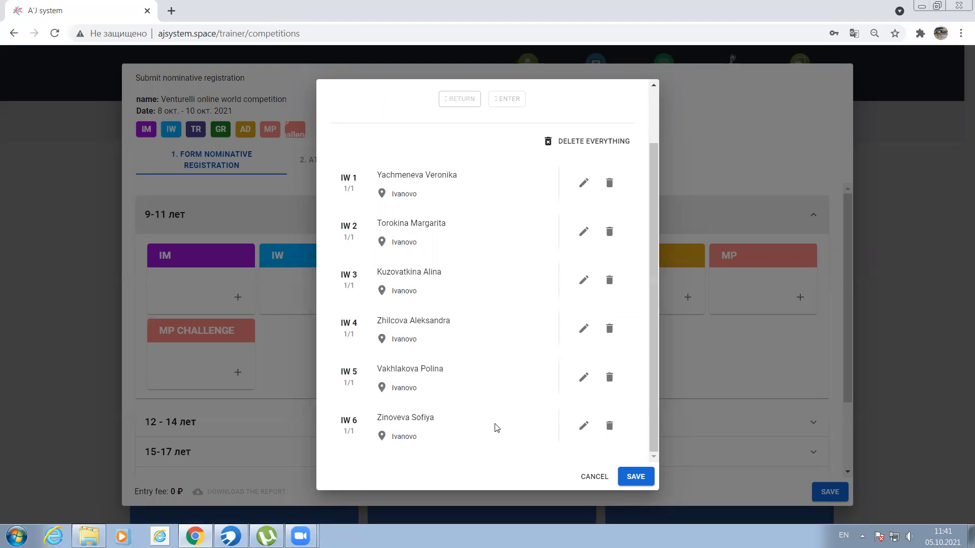
left_click(637, 476)
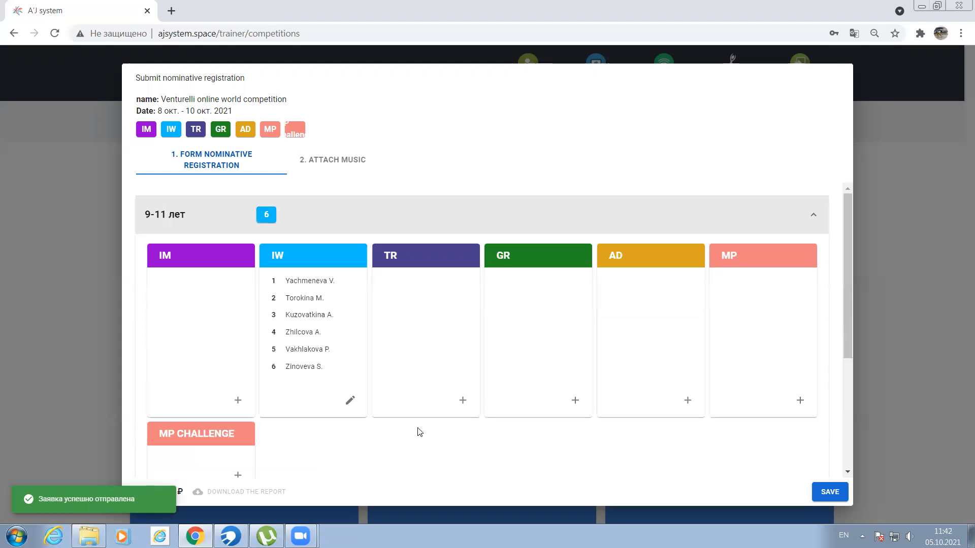
- Review the order of the athletes entered in IW, and collapse and reopen the 9-11 лет category
scroll(347, 308, "down", 1)
scroll(305, 295, "up", 1)
left_click_drag(285, 282, 309, 315)
left_click_drag(272, 366, 272, 366)
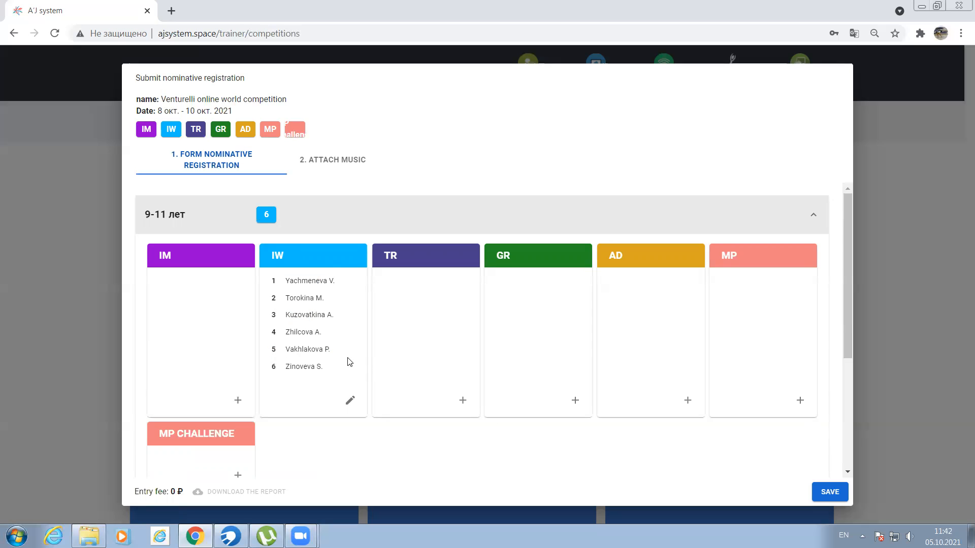
left_click(326, 227)
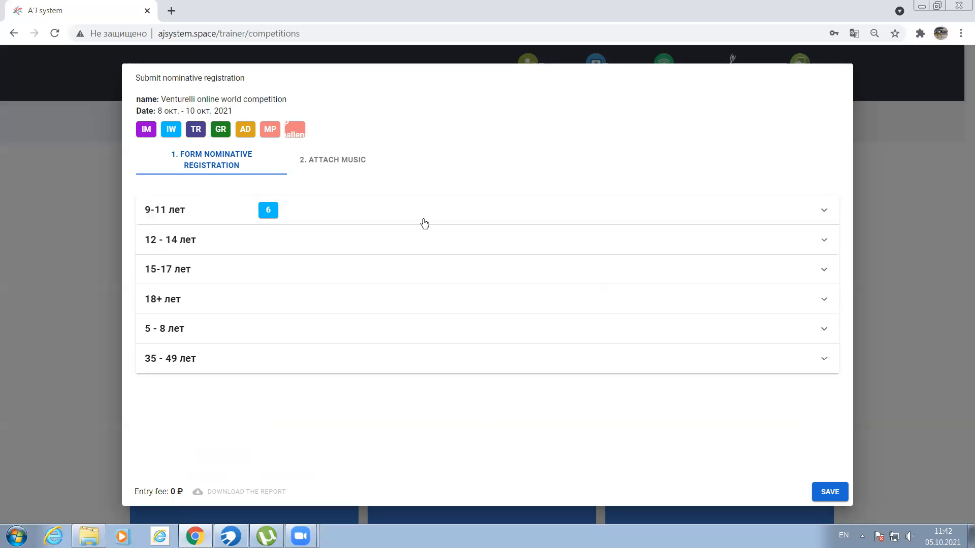
left_click(335, 217)
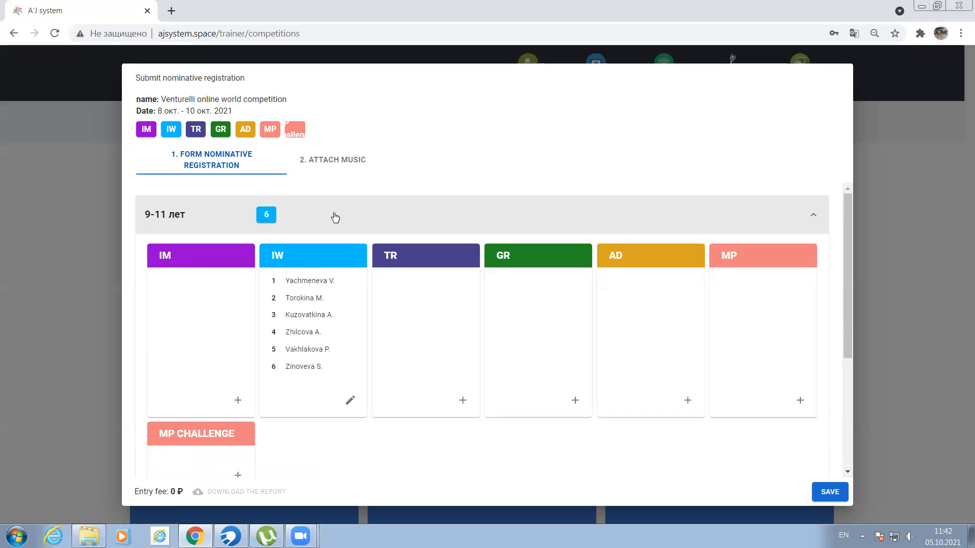
- Delete all entered athletes from the IW event of the 9-11 лет category and save the change
left_click(307, 262)
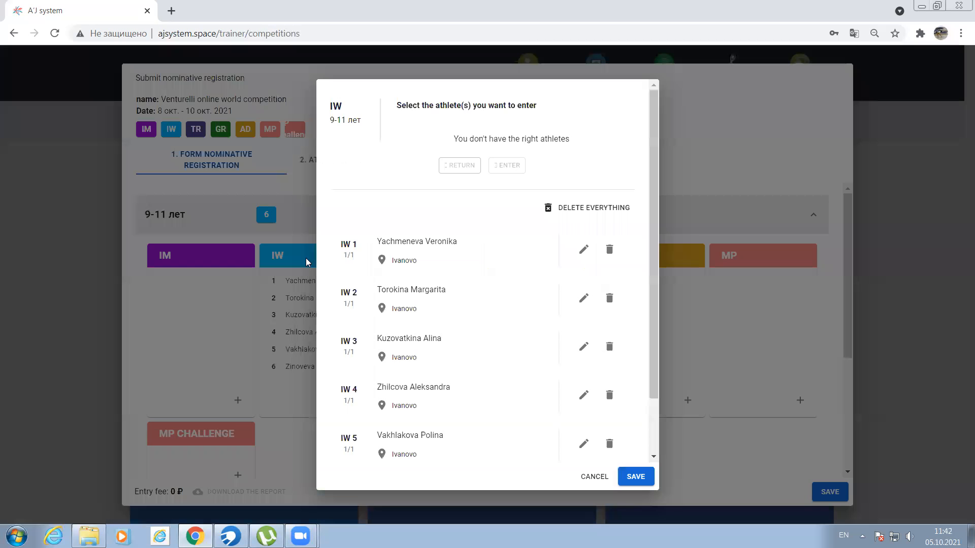
left_click(589, 209)
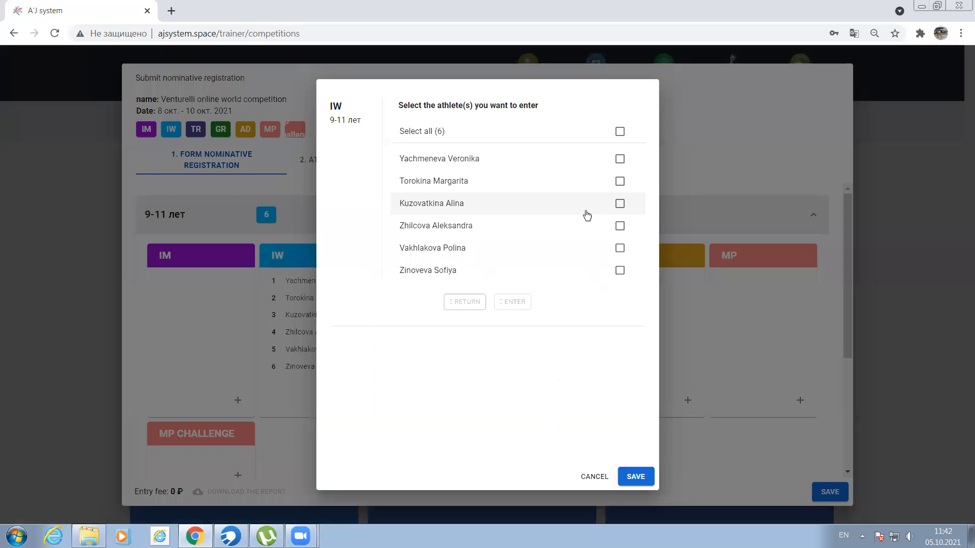
left_click(636, 477)
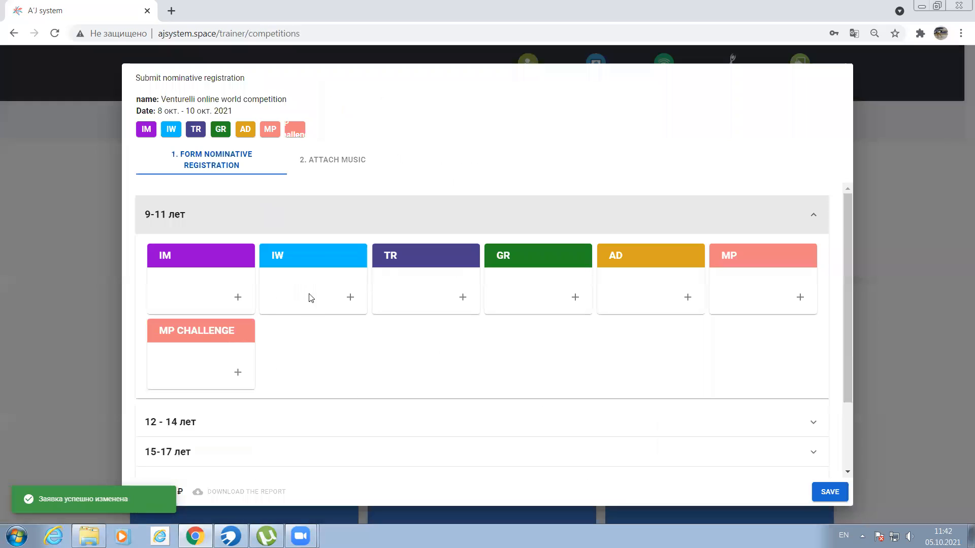
- Enter the third and fourth listed athletes in the IW event of the 9-11 лет category and save the entry
left_click(343, 226)
left_click(323, 213)
left_click(306, 256)
left_click(619, 203)
left_click(619, 226)
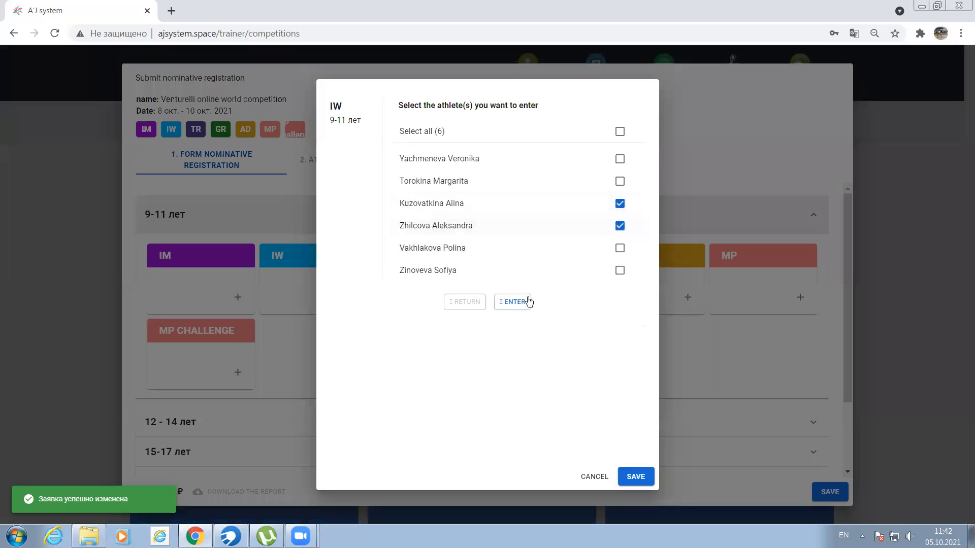
left_click(513, 302)
left_click(627, 472)
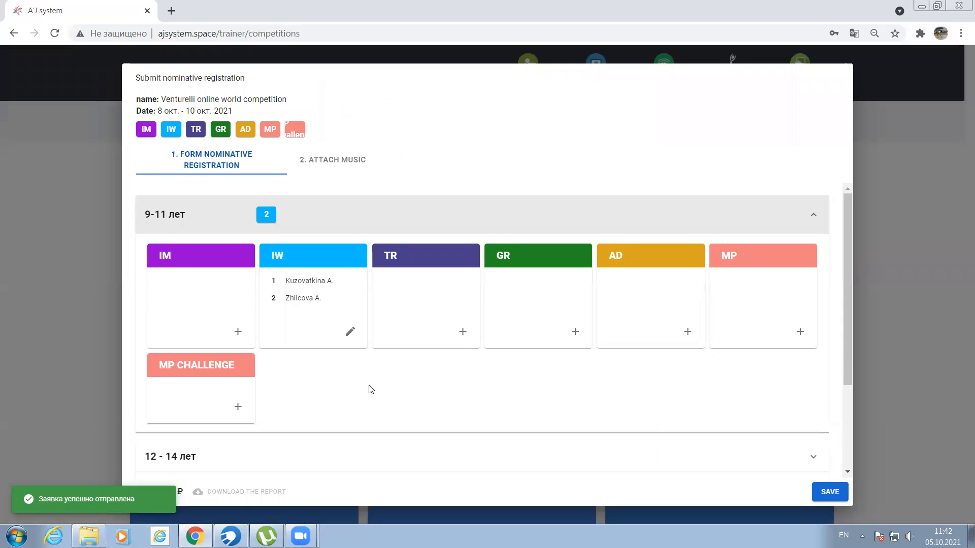
- Add all remaining available athletes to the IW event of the 9-11 лет category and save the change
left_click(319, 258)
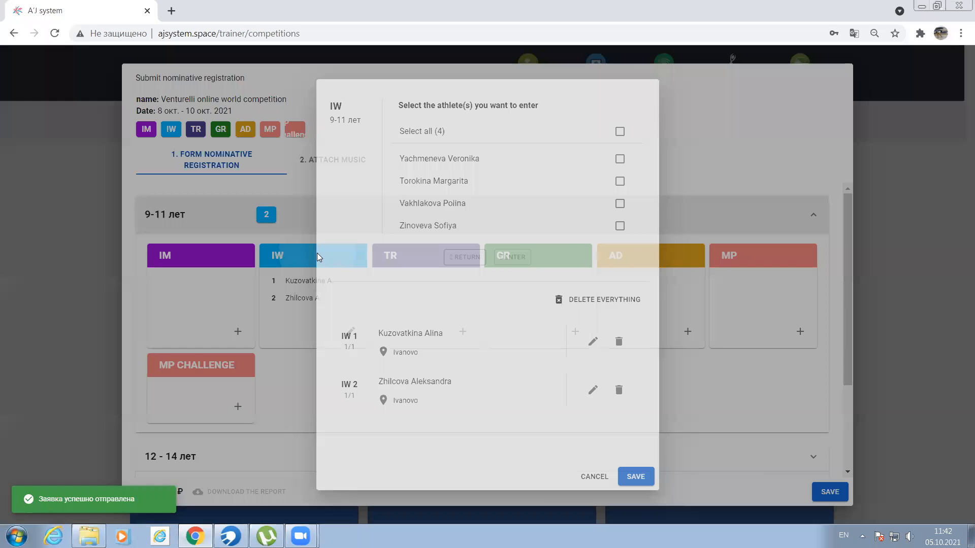
left_click(619, 132)
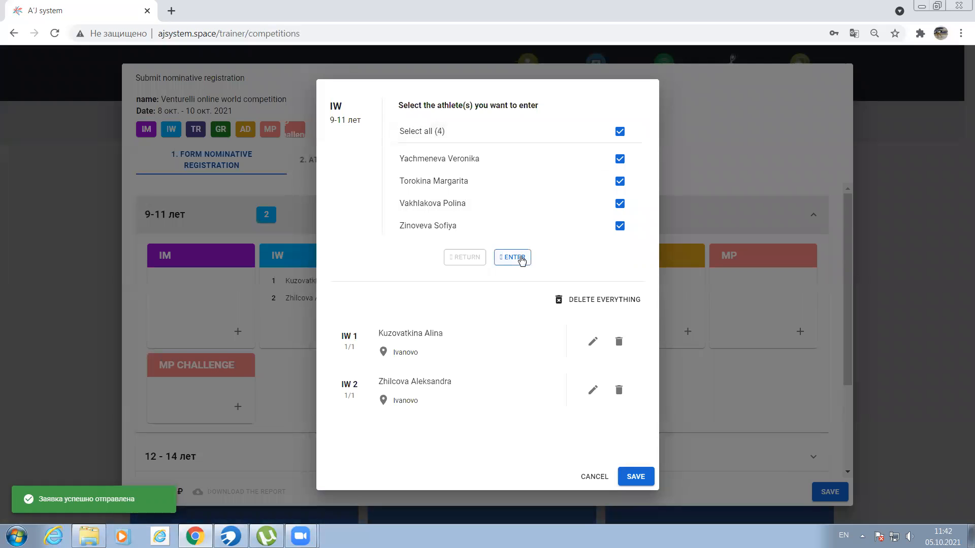
left_click(519, 257)
left_click(634, 474)
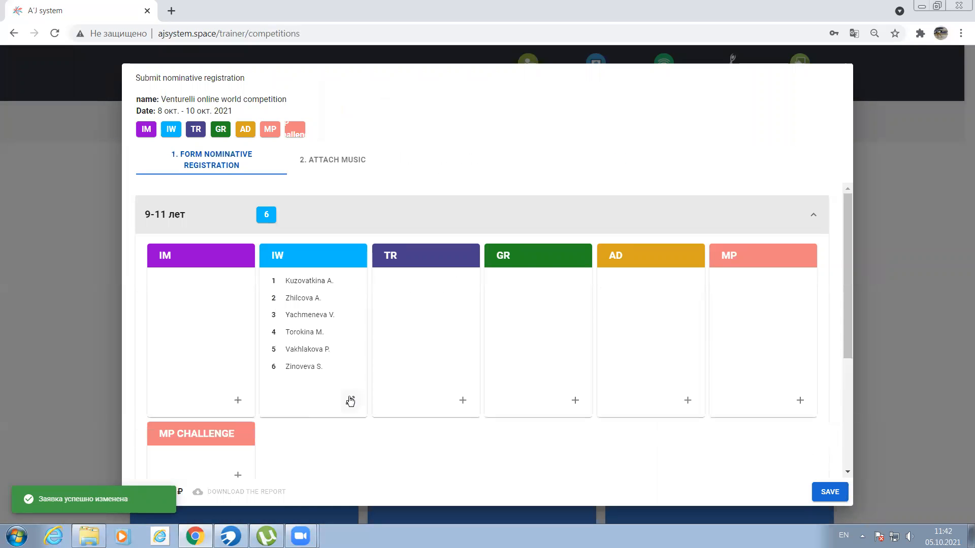
- Enter the first, third and fourth listed athletes as a trio in the 9-11 лет TR event and save it
left_click(417, 264)
left_click(620, 159)
left_click(620, 204)
left_click(620, 226)
left_click(526, 302)
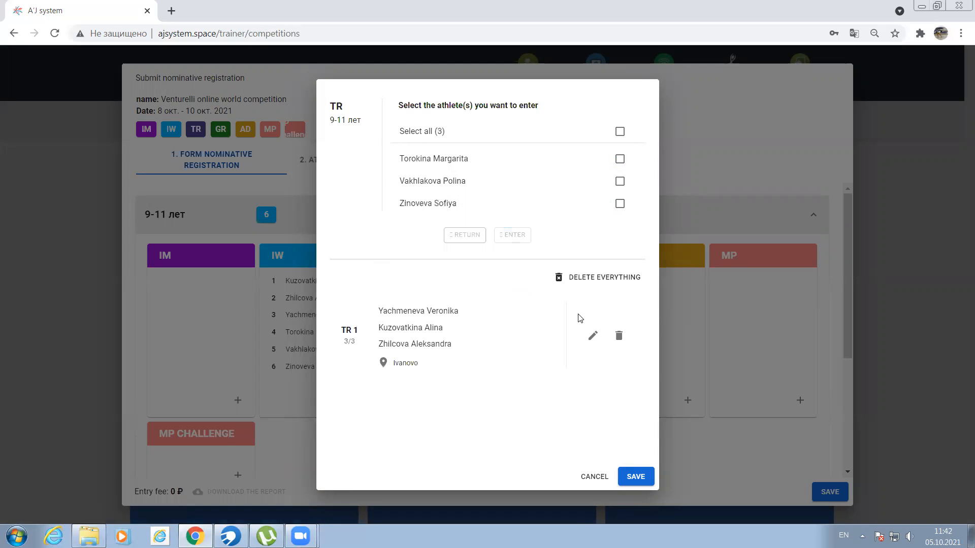
left_click(635, 476)
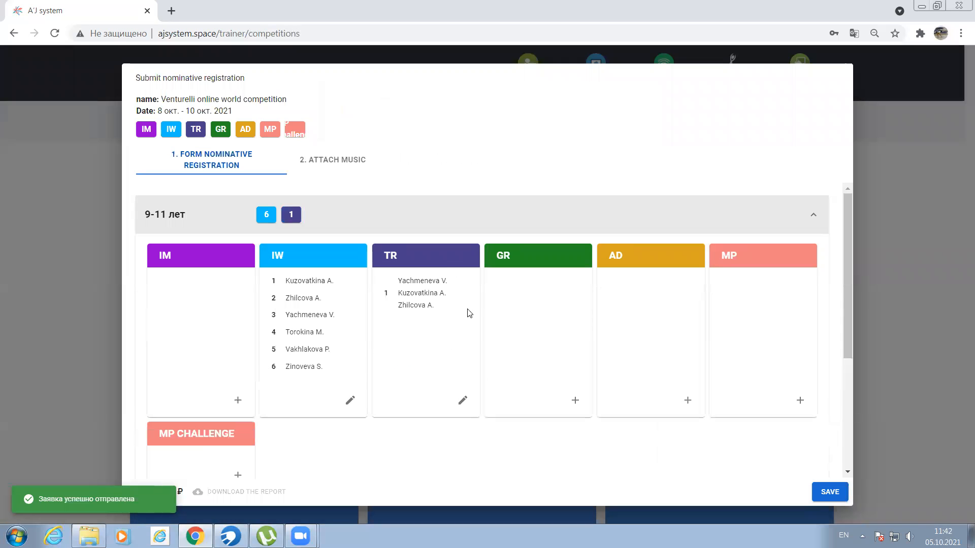
- Delete the TR 1 trio and form it again from the last three listed athletes
left_click(445, 265)
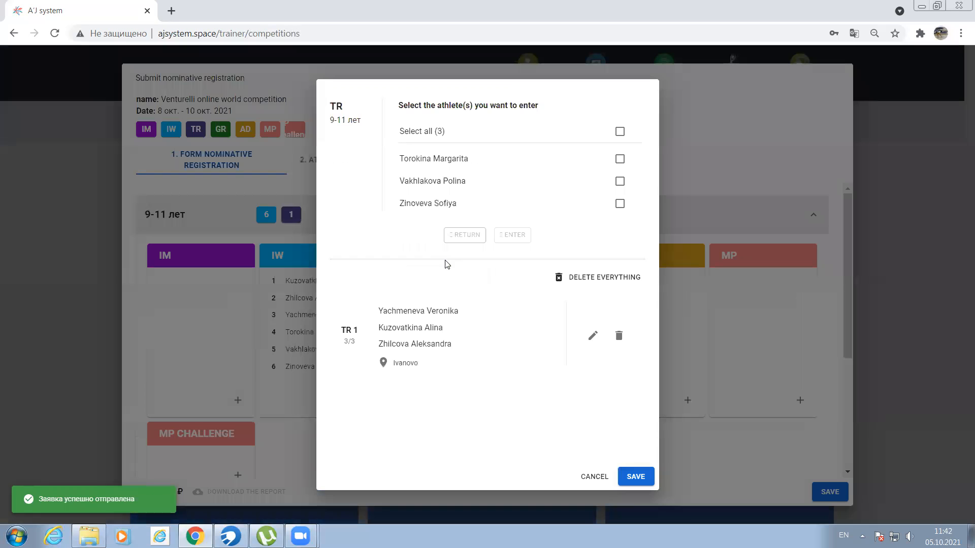
left_click(619, 335)
left_click(620, 270)
left_click(620, 248)
left_click(620, 226)
left_click(513, 303)
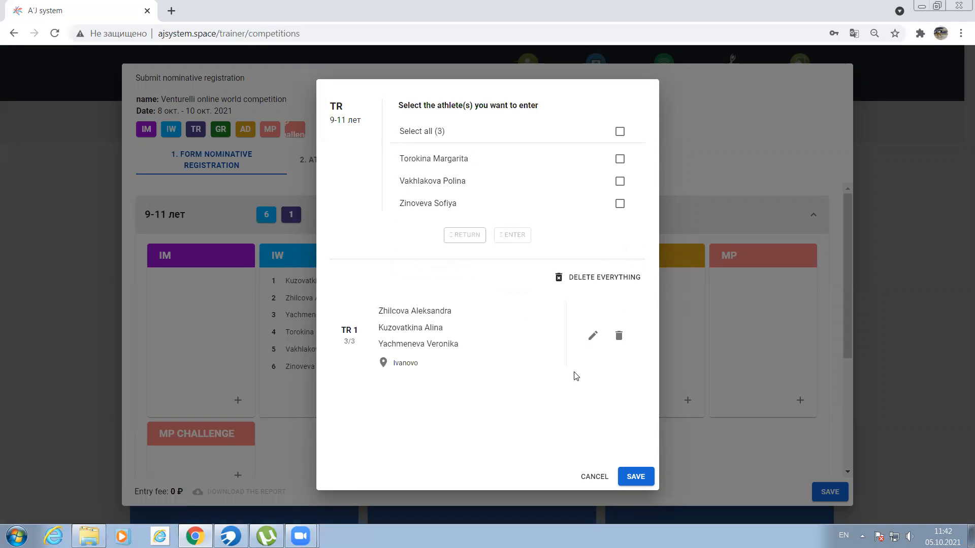
- Replace the first member of the TR 1 trio with the first available athlete and save the change
left_click(590, 335)
left_click(536, 314)
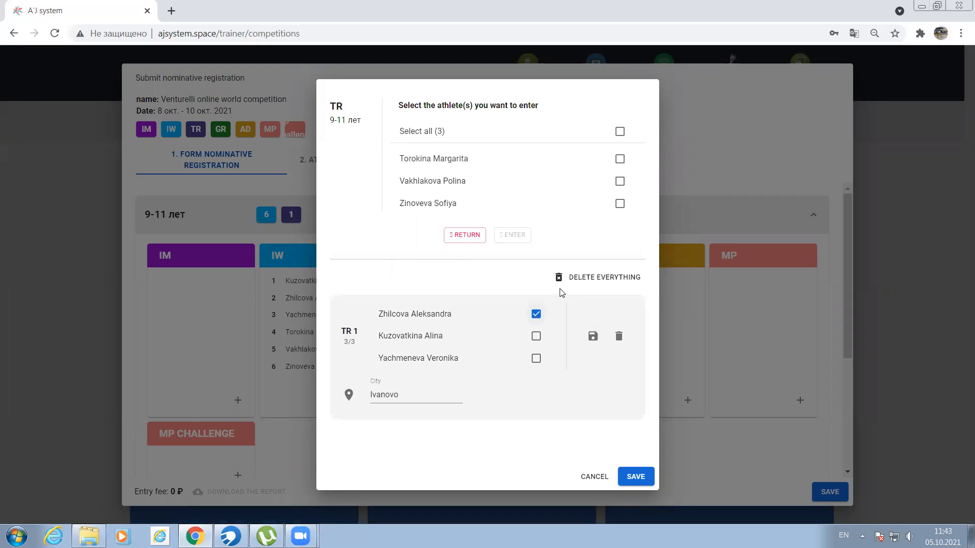
left_click(453, 238)
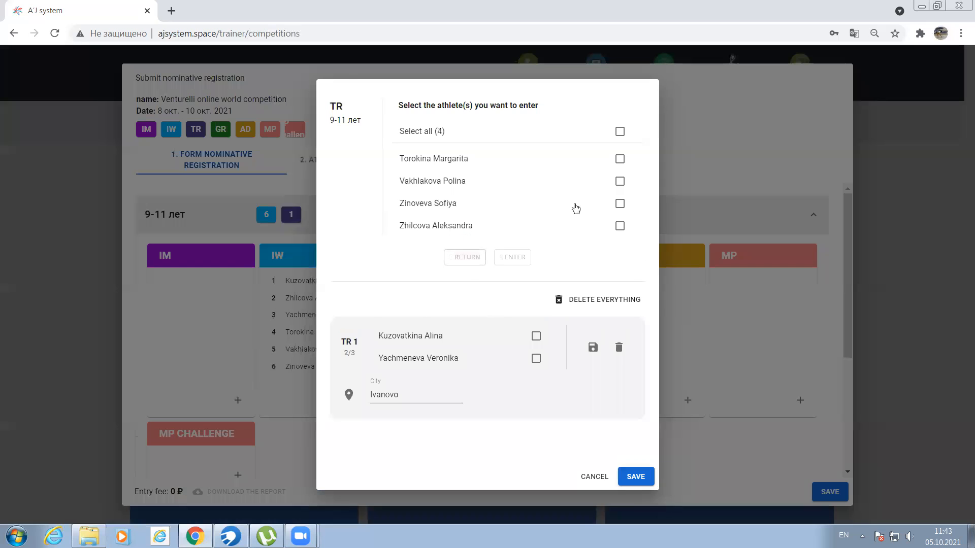
left_click(620, 159)
left_click(512, 257)
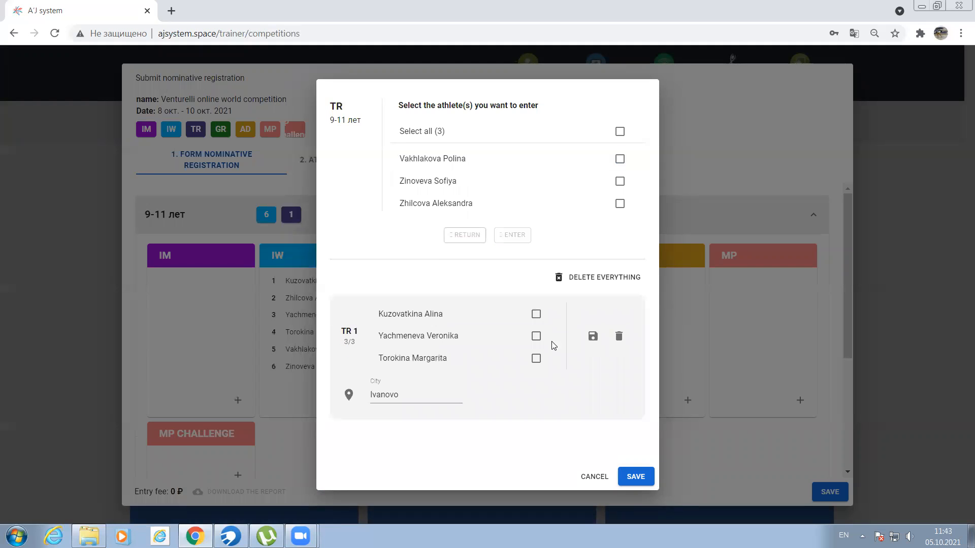
left_click(634, 477)
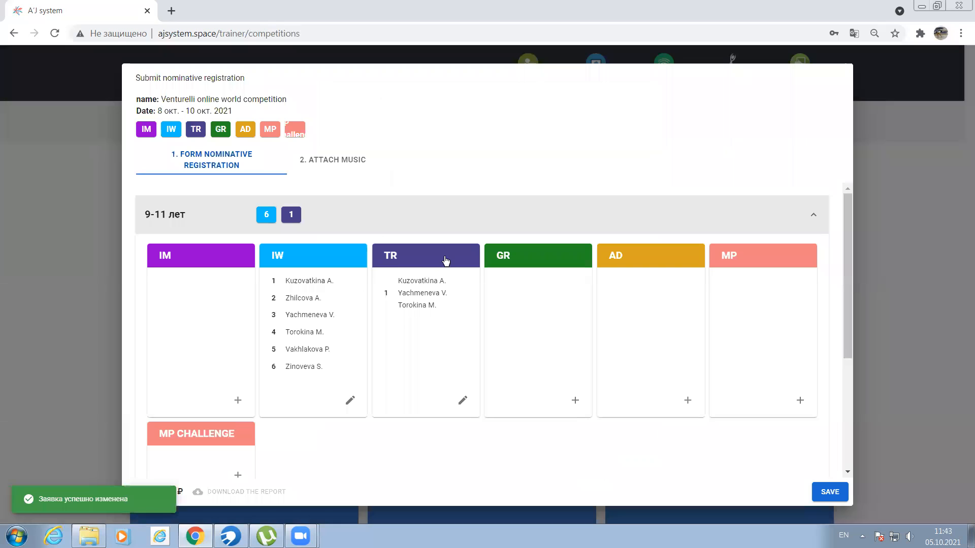
- Delete all existing entries in the 9-11 лет TR event and enter the first three listed athletes as a trio
left_click(426, 261)
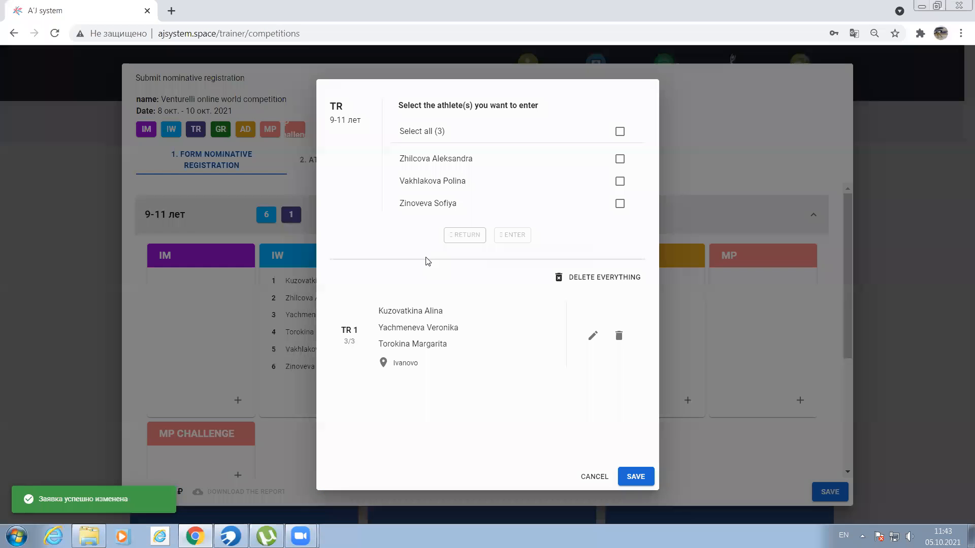
left_click(599, 281)
left_click(620, 159)
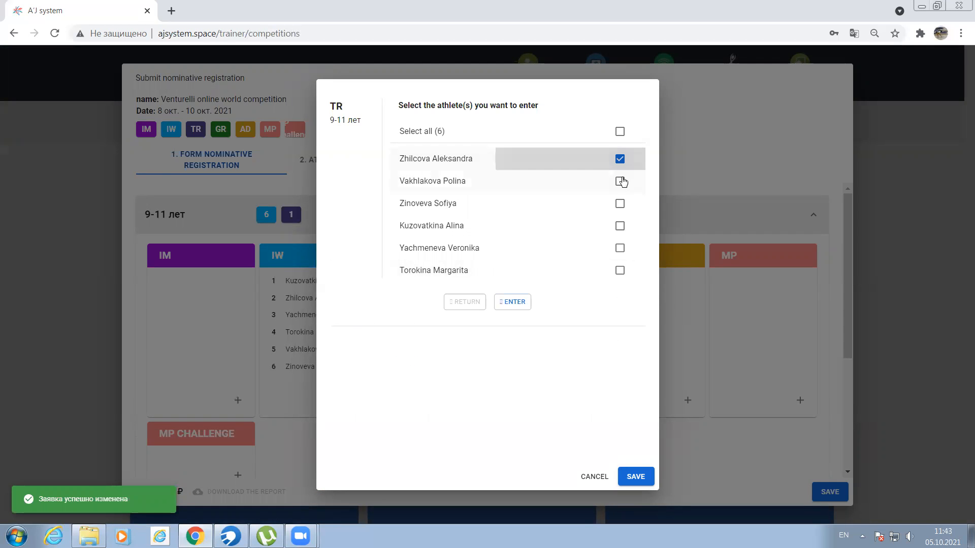
left_click(620, 182)
left_click(620, 204)
left_click(513, 302)
- Enter the three remaining athletes as a second trio in the 9-11 лет TR event and save the change
left_click(620, 203)
left_click(620, 181)
left_click(620, 159)
left_click(512, 234)
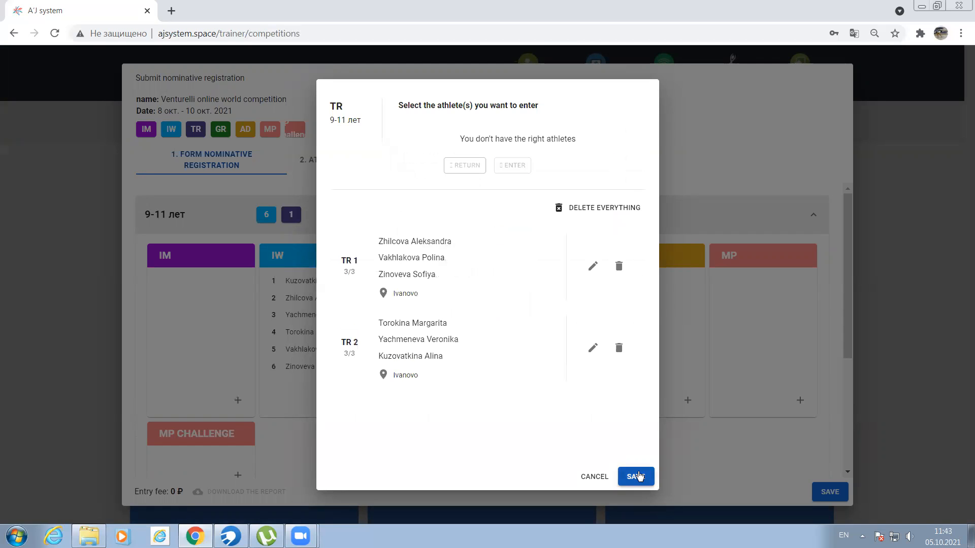
left_click(635, 477)
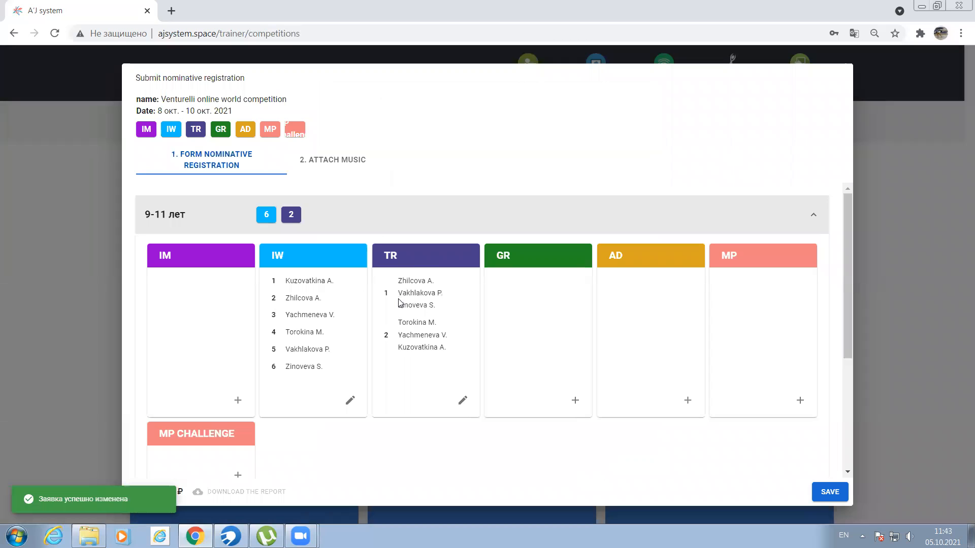
- Enter all listed athletes except the first as a group of five in the 9-11 лет GR event and save it
left_click(523, 263)
left_click(619, 182)
left_click(620, 204)
left_click(620, 225)
left_click(620, 248)
left_click(620, 271)
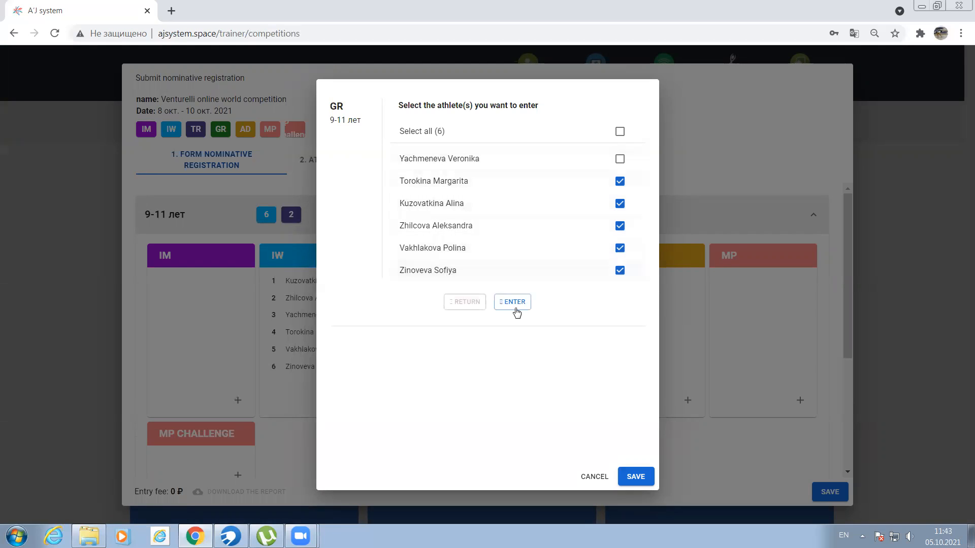
left_click(513, 302)
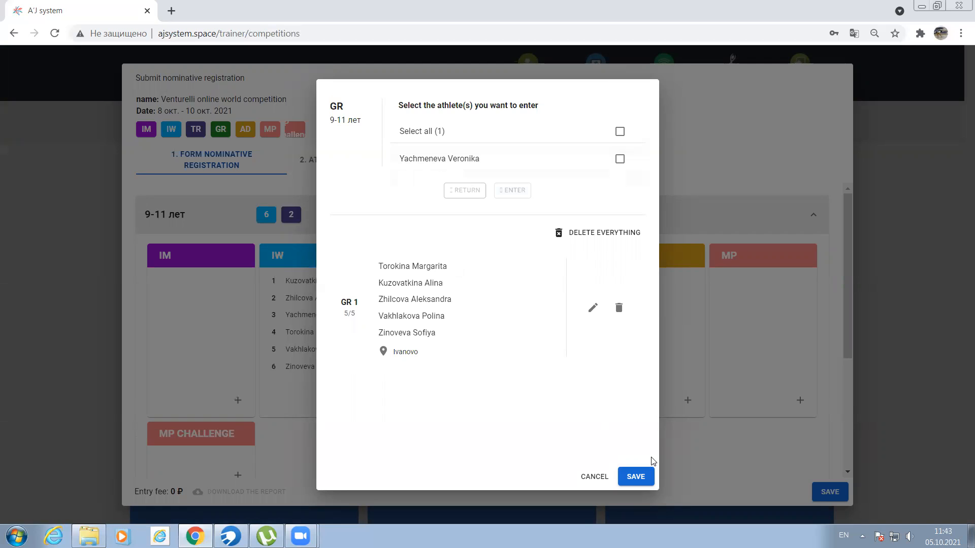
left_click(636, 477)
scroll(542, 411, "down", 1)
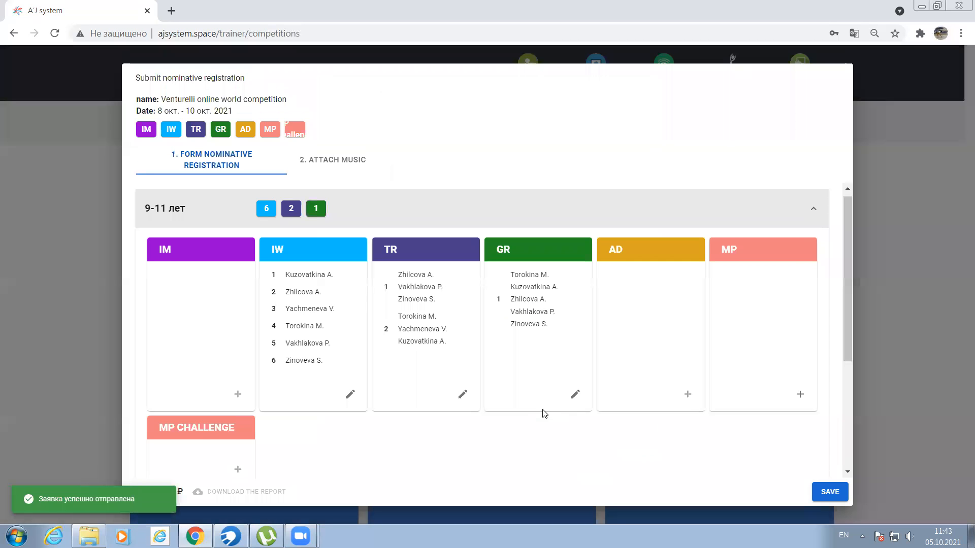
scroll(542, 413, "up", 1)
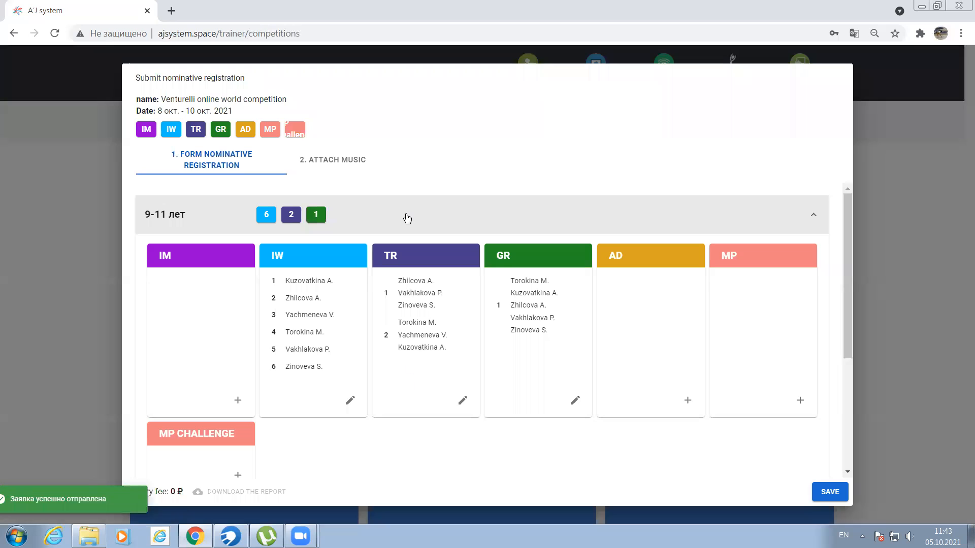
- Enter the only available athlete in the IW event of the 5 - 8 лет category and save the entry
left_click(405, 215)
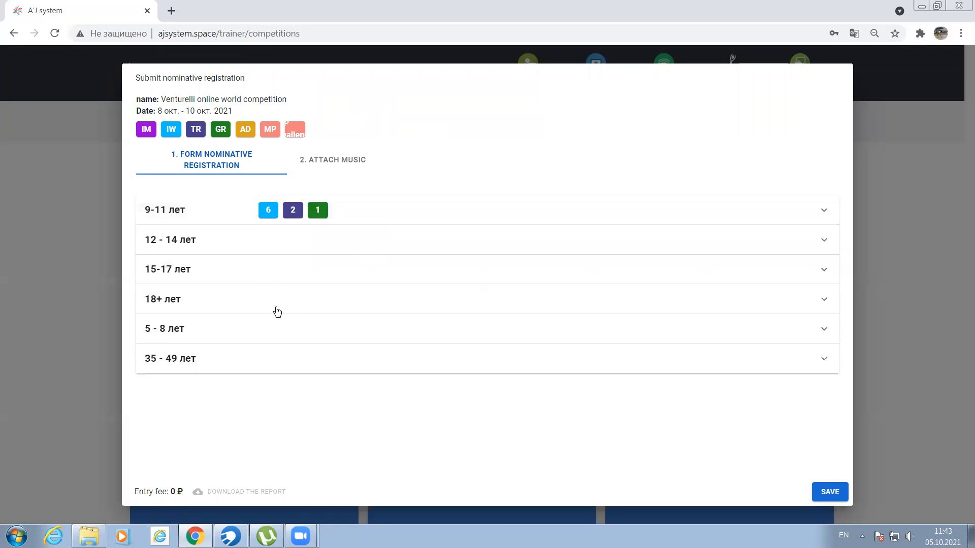
left_click(214, 331)
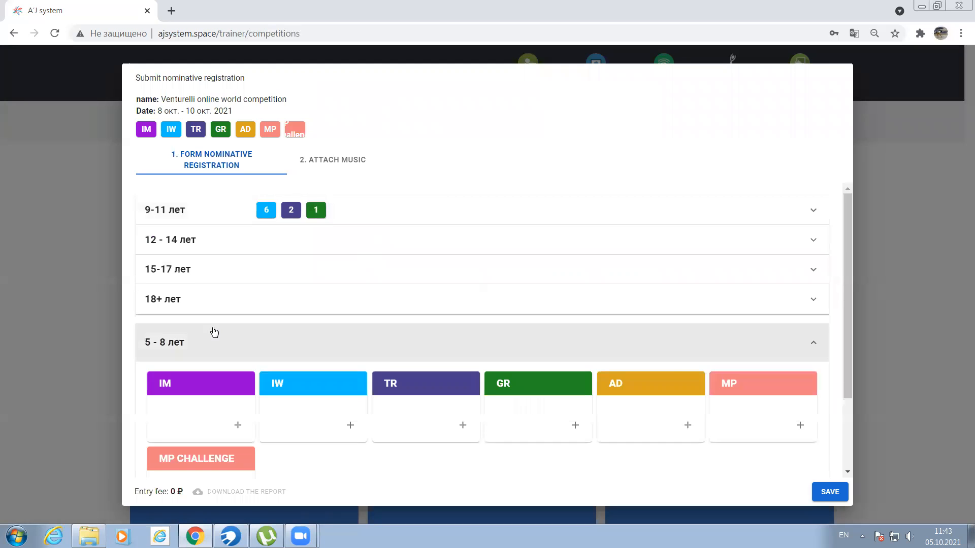
scroll(208, 325, "down", 2)
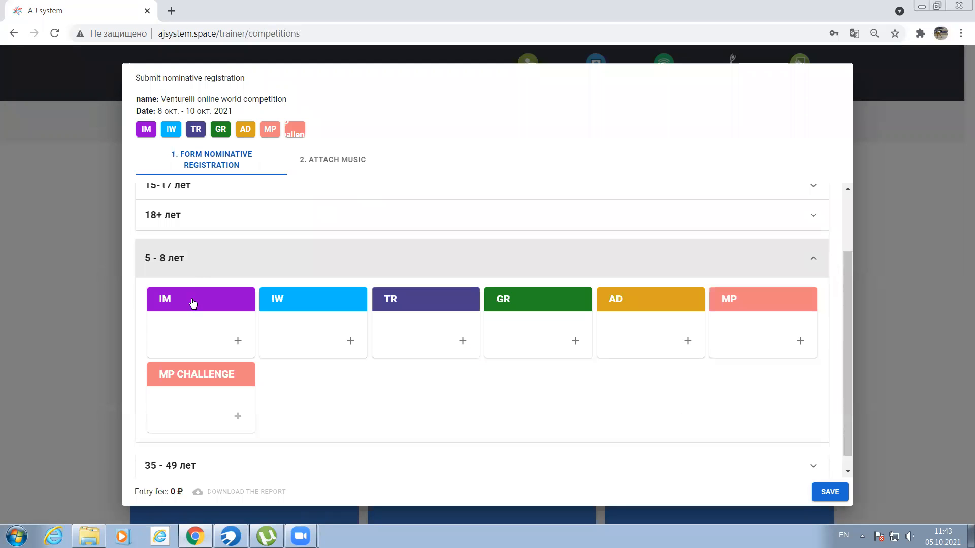
left_click(307, 308)
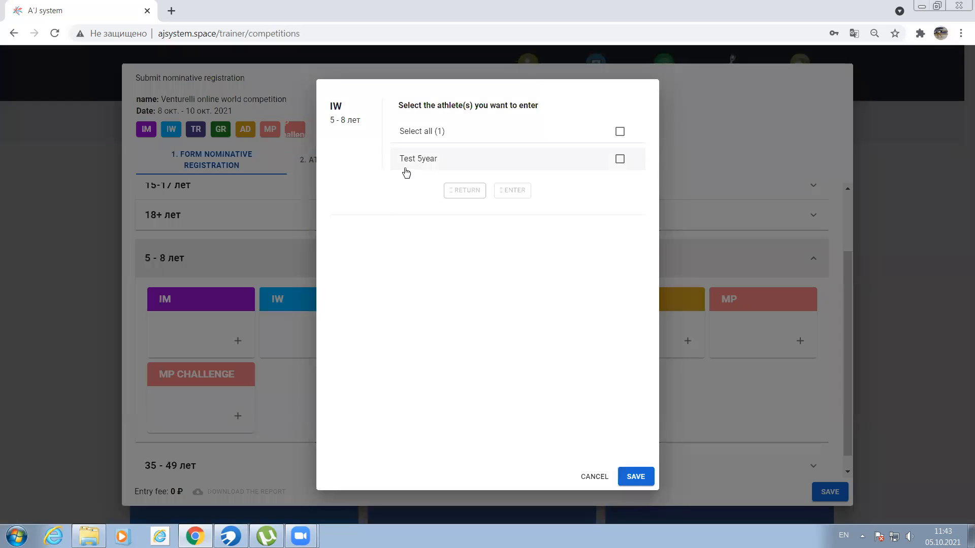
left_click(619, 160)
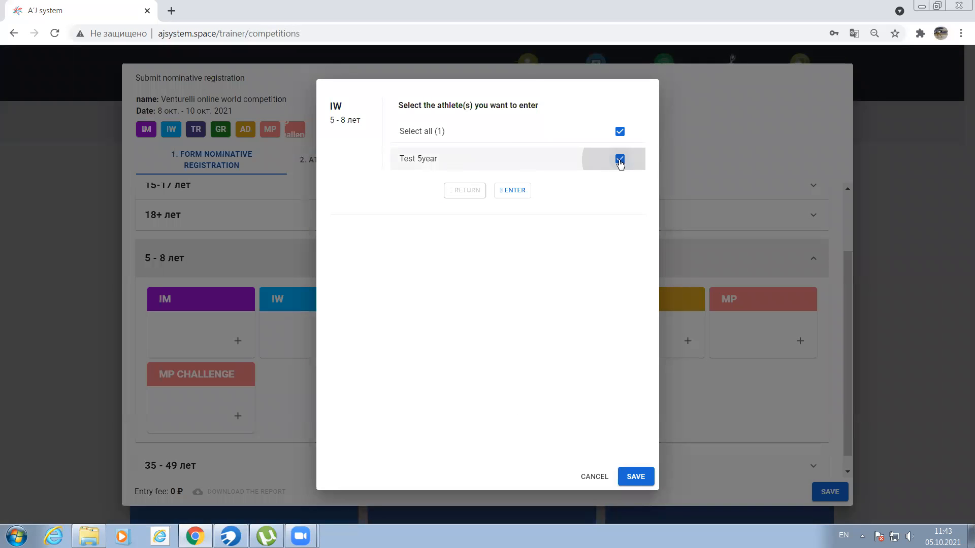
left_click(524, 190)
left_click(630, 476)
left_click(343, 267)
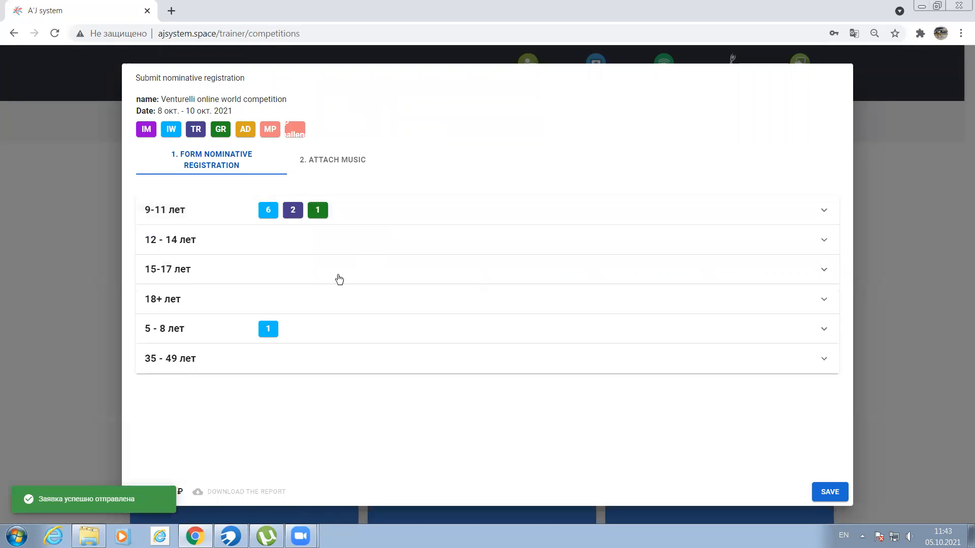
- Enter the second and third listed athletes as a pair in the 35 - 49 лет MP Challenge event and save it
left_click(218, 366)
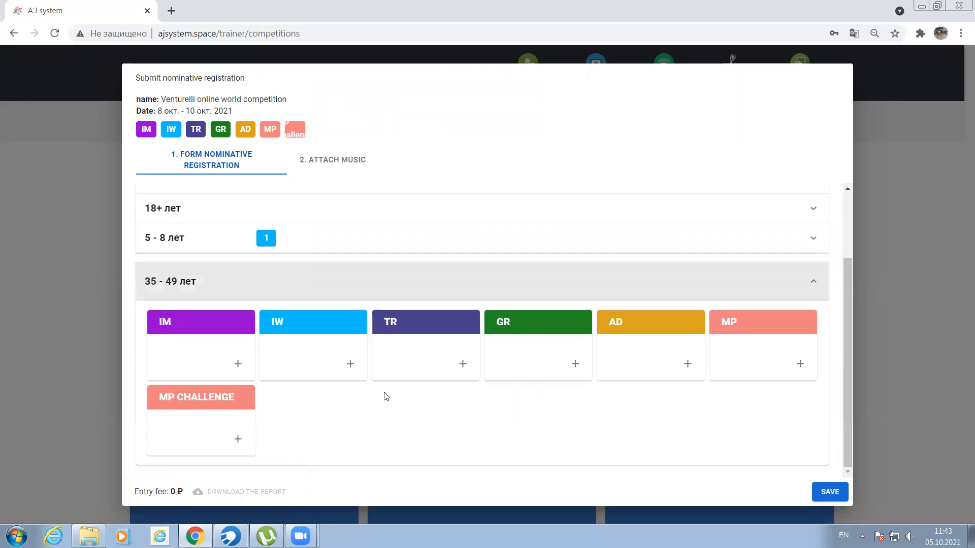
left_click(218, 400)
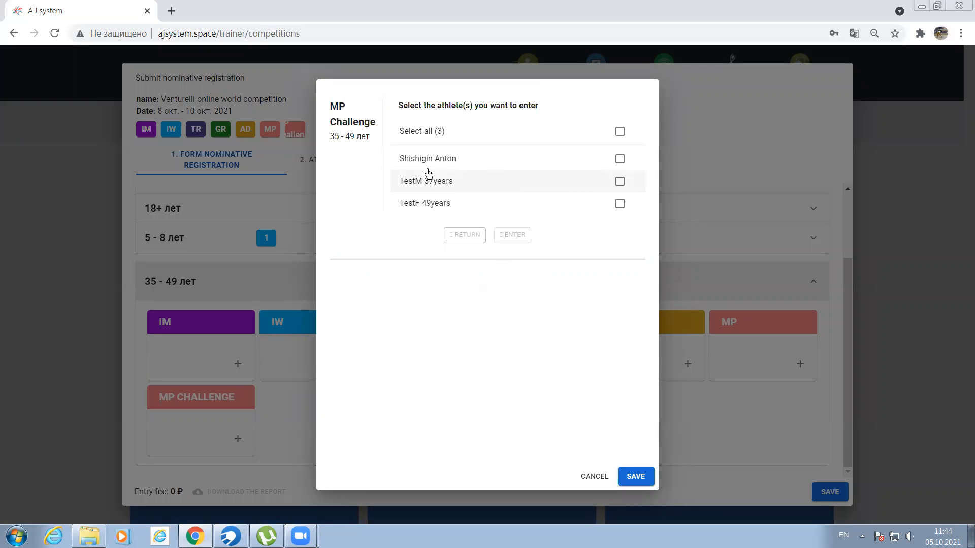
left_click(620, 182)
left_click(620, 203)
left_click(522, 236)
left_click(636, 477)
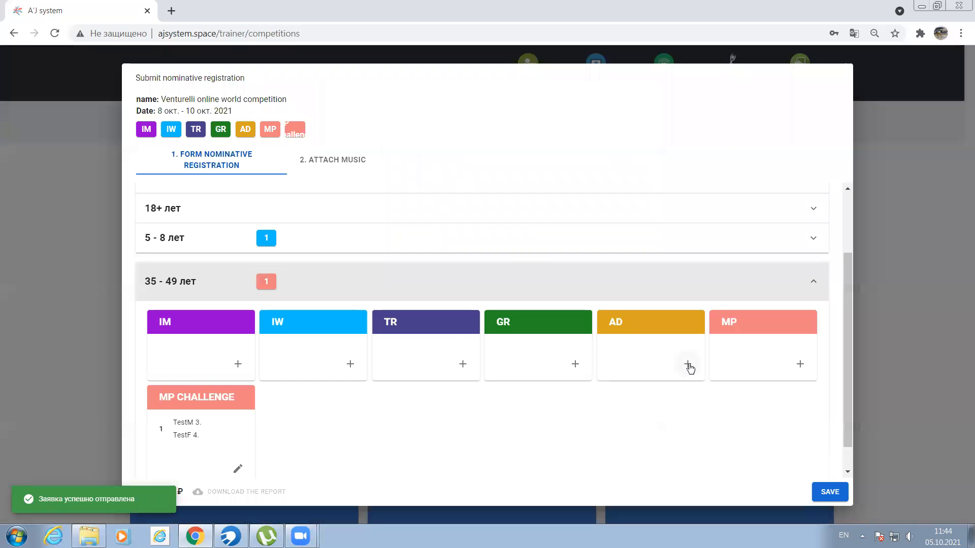
left_click(374, 291)
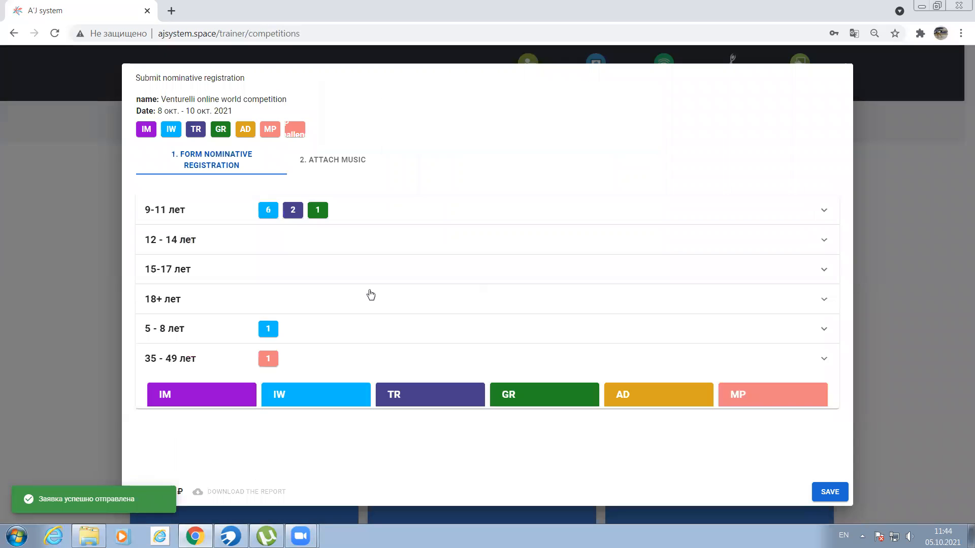
- Try to enter the last two listed athletes as a pair in the 9-11 лет MP event, and delete the pair
left_click(380, 219)
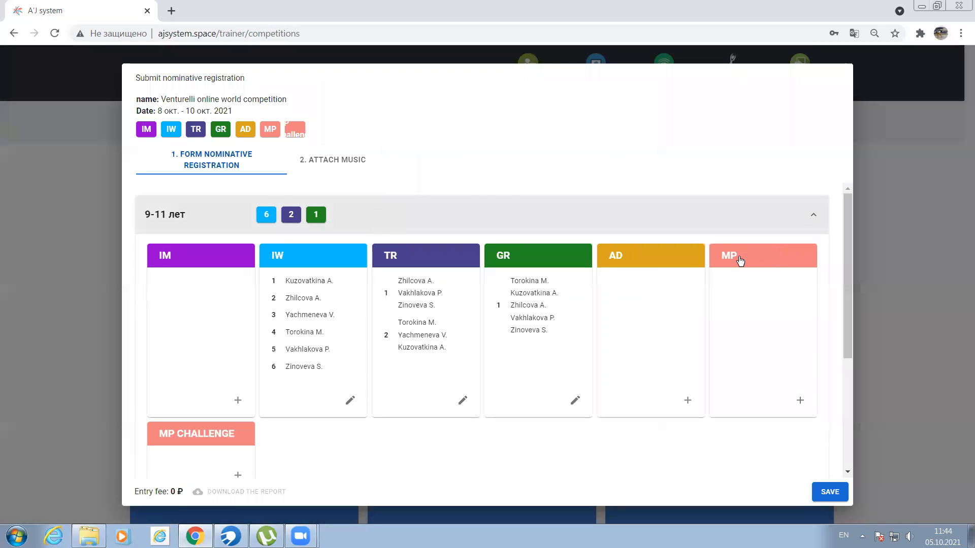
left_click(741, 256)
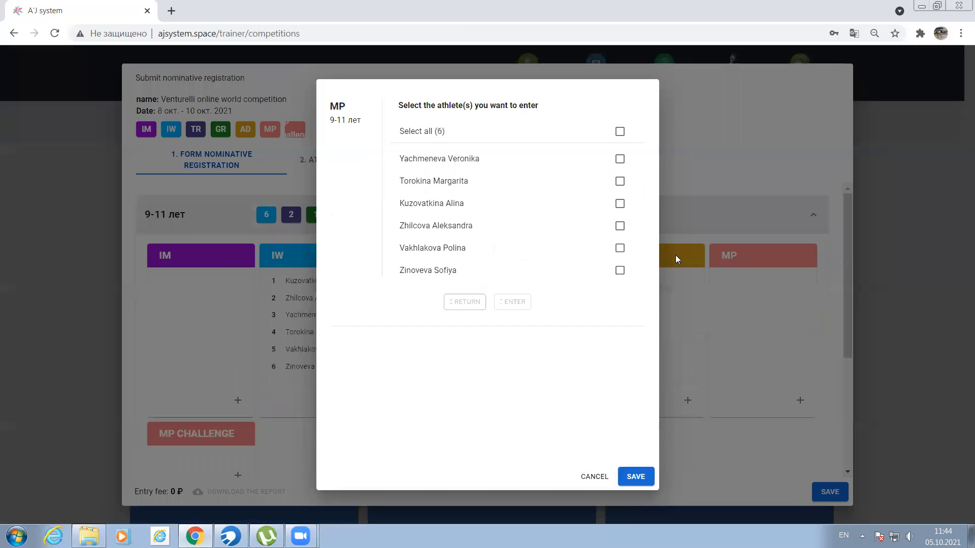
left_click(619, 249)
left_click(620, 270)
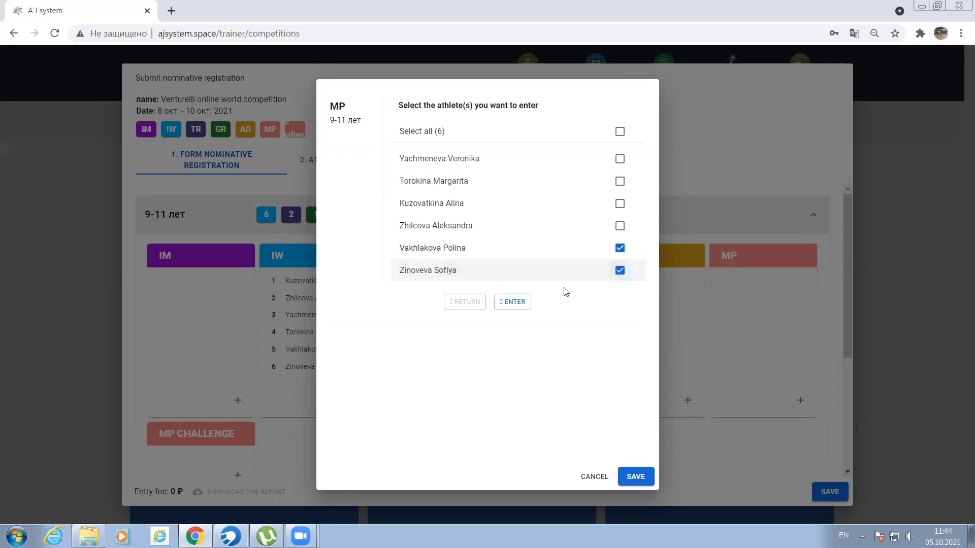
left_click(512, 302)
left_click(634, 477)
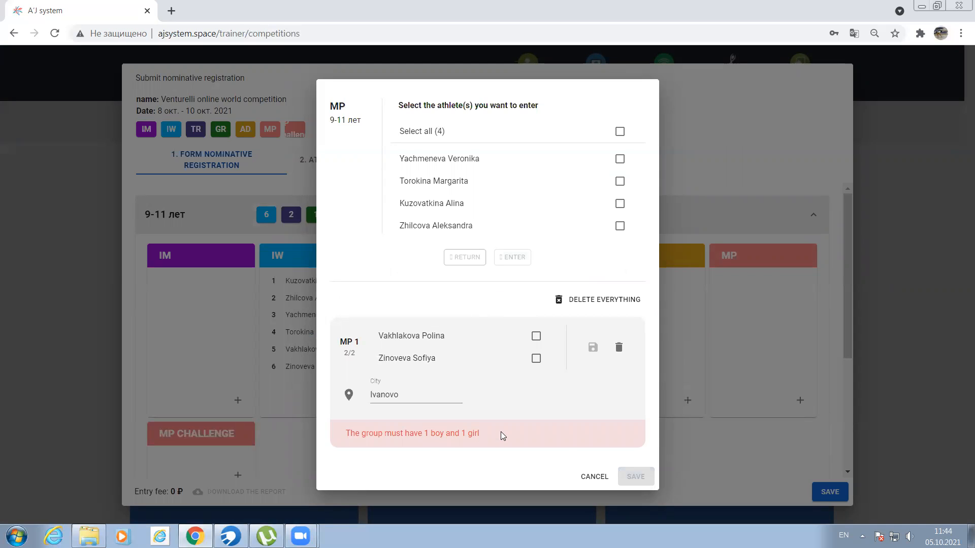
left_click(598, 302)
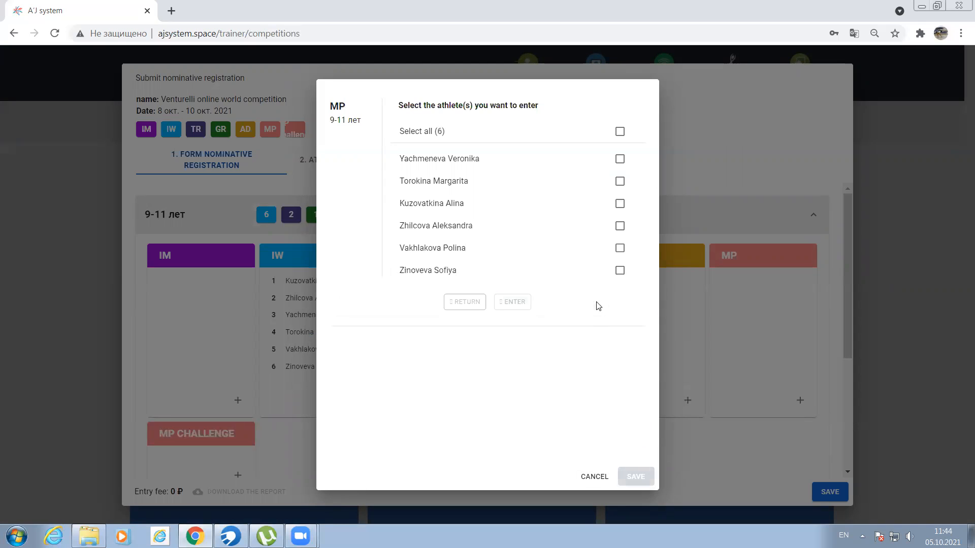
left_click(632, 477)
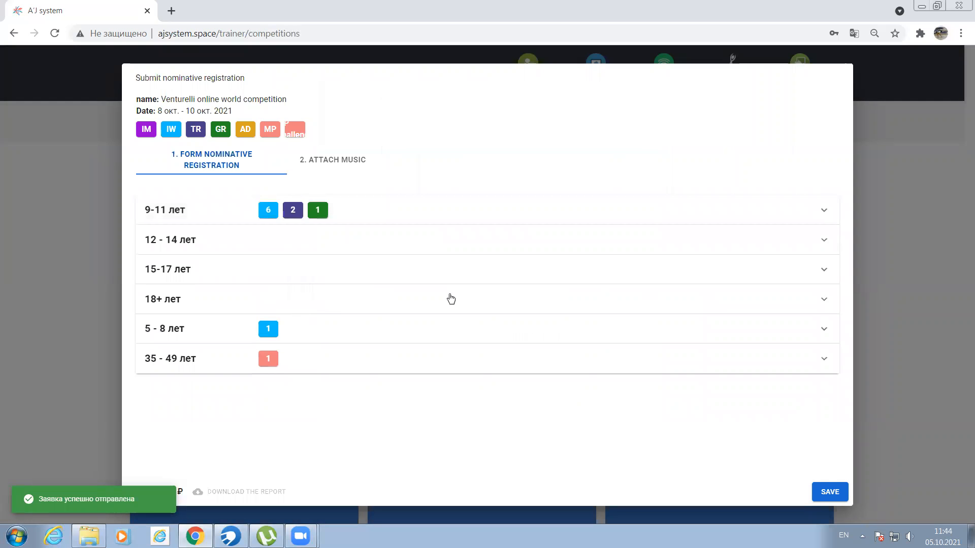
- Save the nominative registration, reload the competitions page and log out of the coach account
left_click(829, 492)
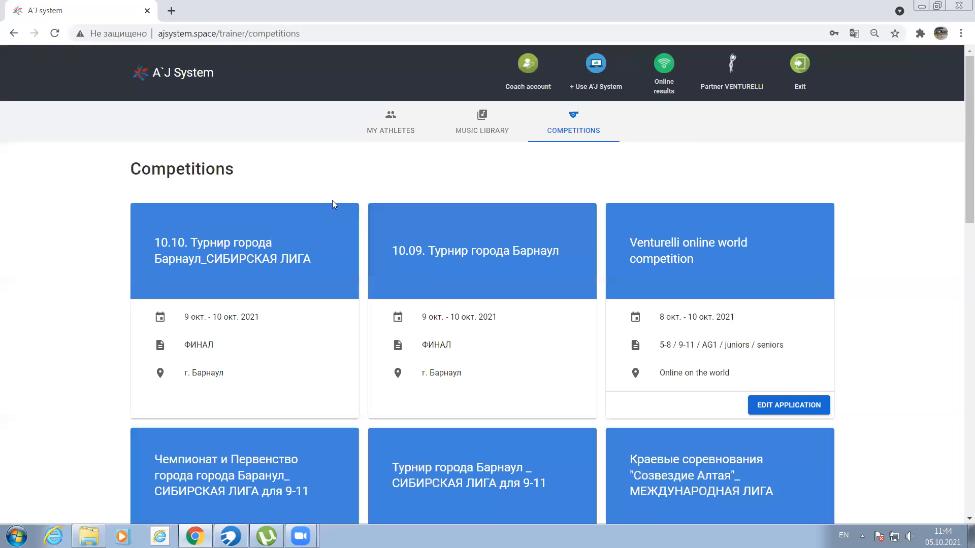
left_click(54, 35)
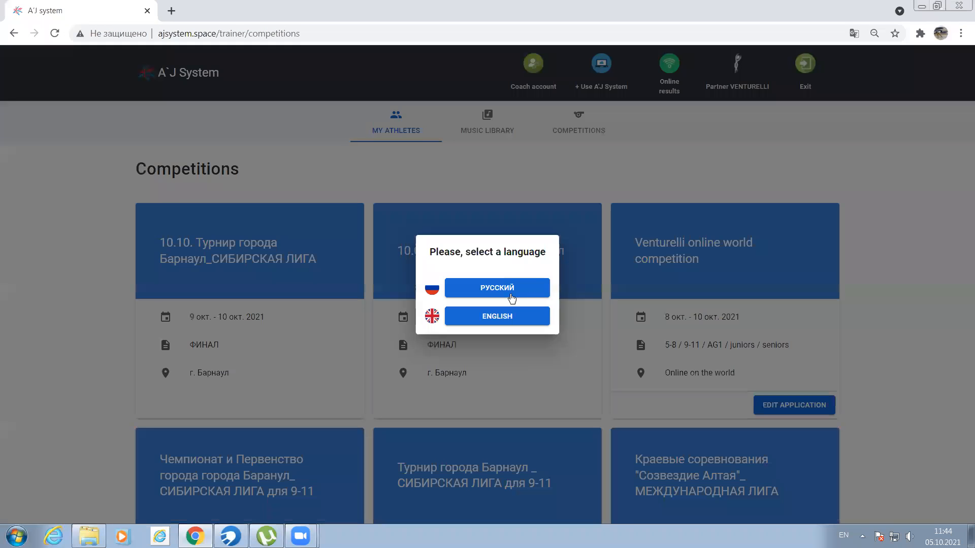
left_click(495, 318)
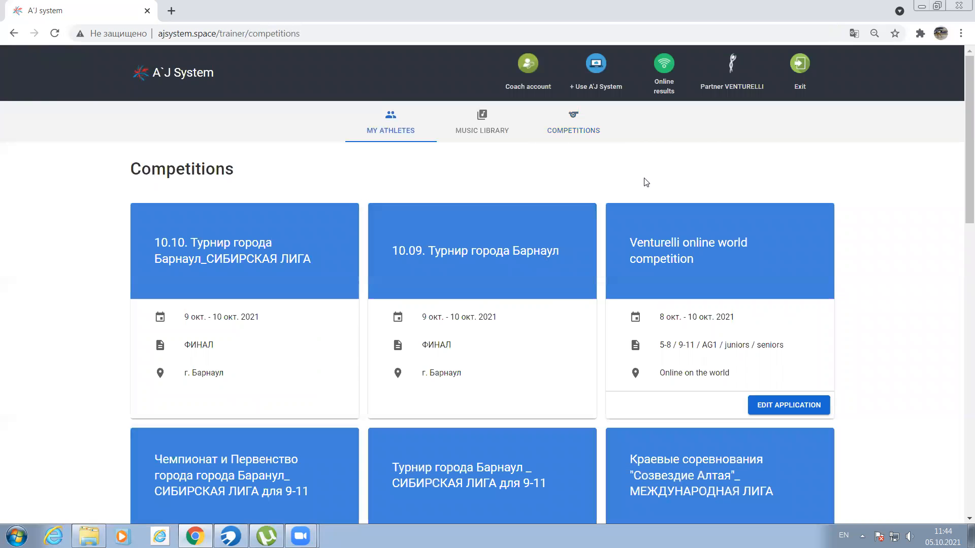
left_click(804, 64)
- Log in again with the coach account's saved username and password
left_click(651, 86)
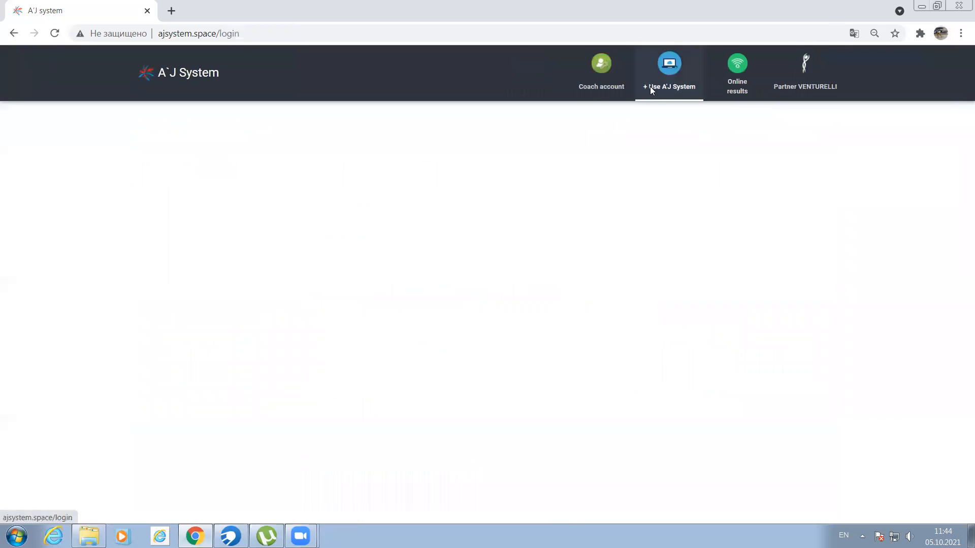
left_click(337, 256)
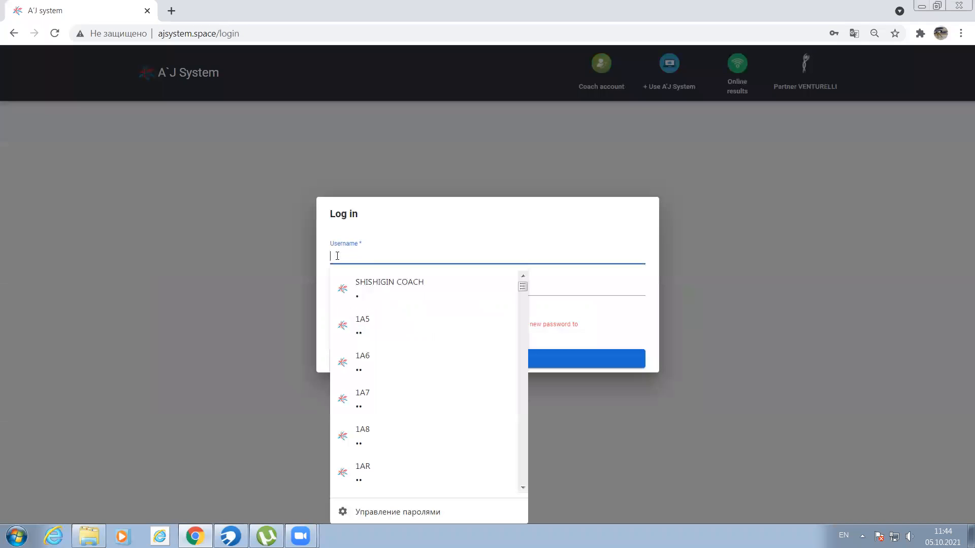
left_click(394, 283)
left_click(459, 361)
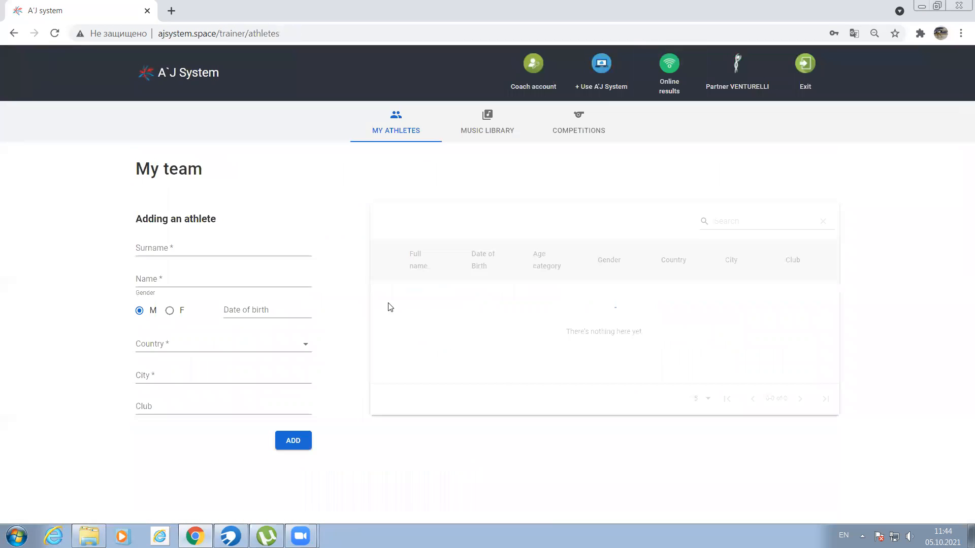
- Open the application for the Venturelli online world competition for editing
left_click(577, 130)
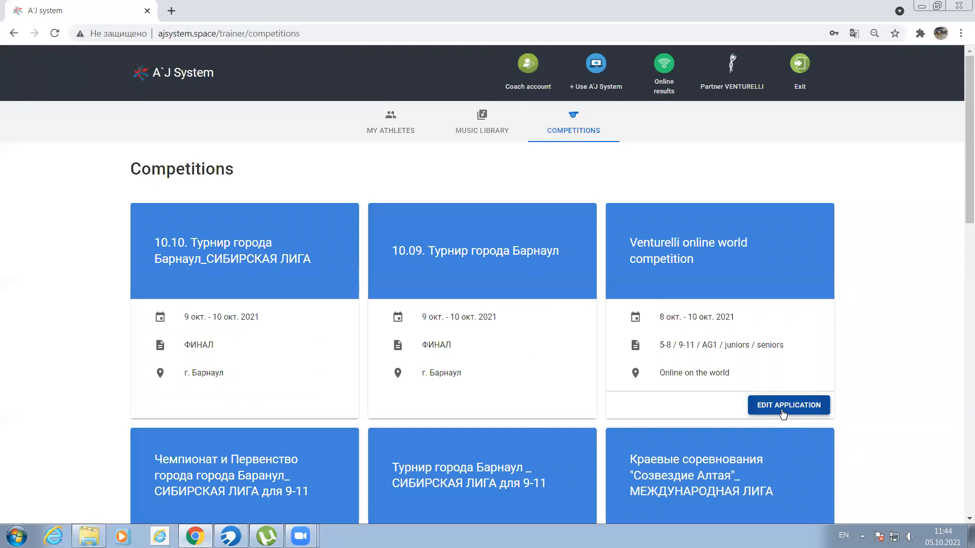
scroll(789, 406, "down", 1)
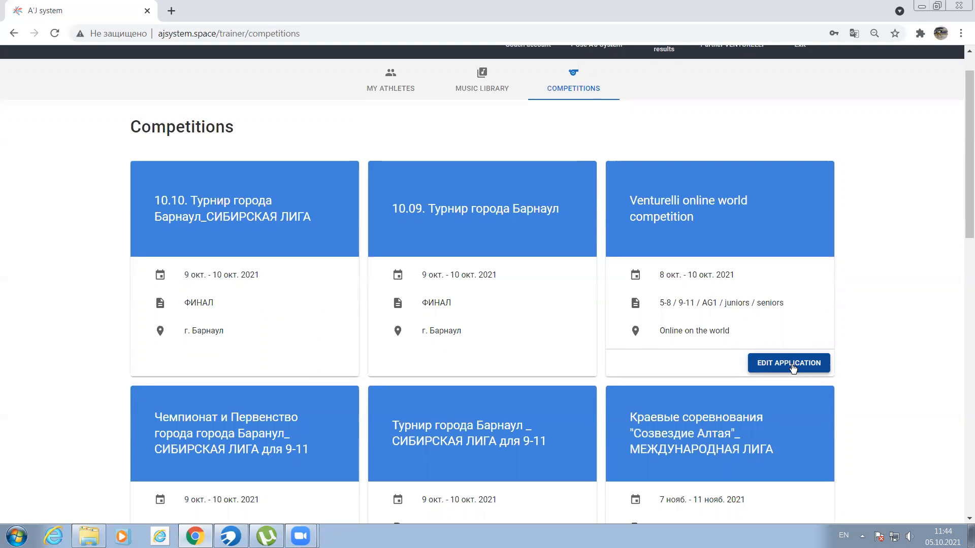
left_click(792, 366)
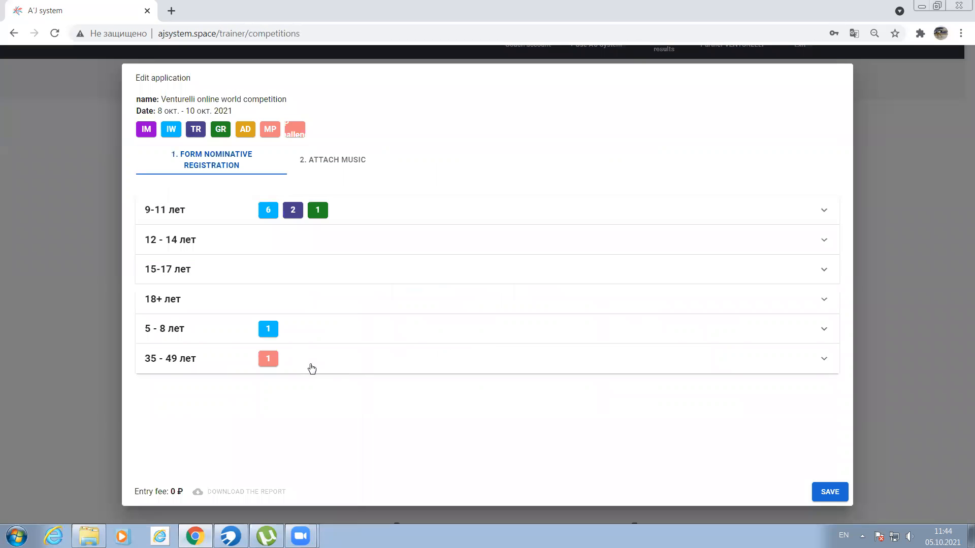
- Delete all entries in the MP Challenge event of the 35 - 49 лет category and save the change
left_click(312, 369)
scroll(311, 370, "down", 2)
left_click(206, 384)
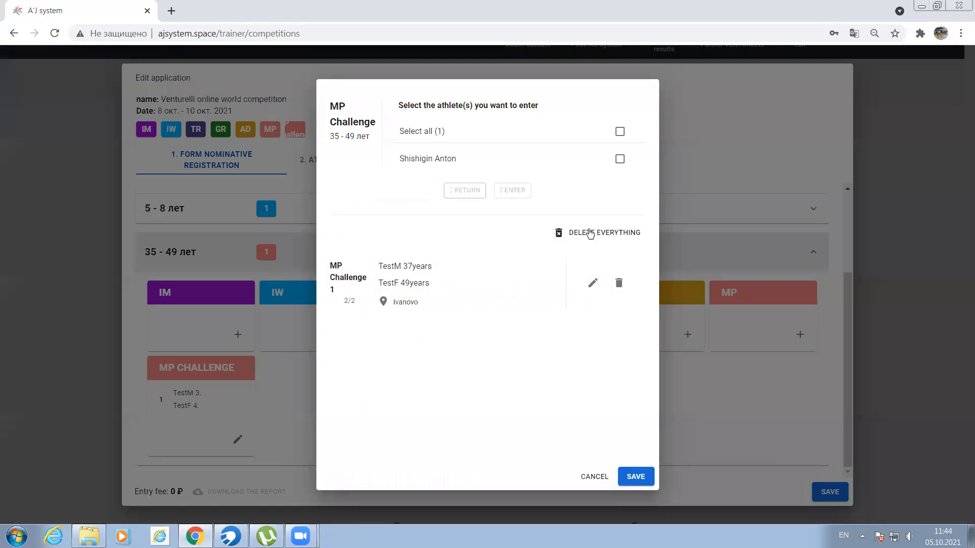
left_click(589, 234)
left_click(635, 476)
left_click(325, 280)
- Delete all entries in the IW event of the 5 - 8 лет category and save the change
left_click(305, 329)
left_click(297, 384)
left_click(609, 208)
left_click(635, 477)
left_click(413, 344)
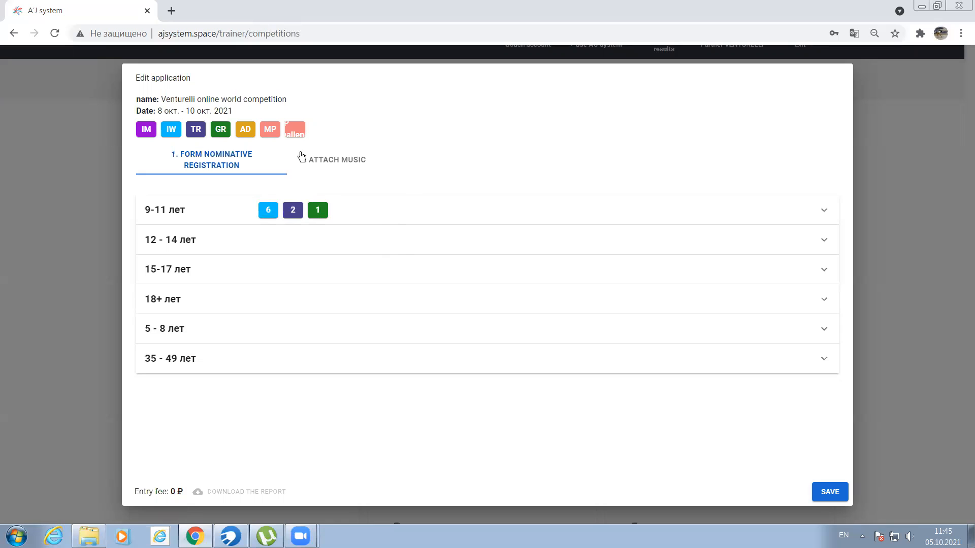
- Attach DEMO - ALL OF ME.mp3 to the first two IW entries of the 9-11 лет category
left_click(347, 164)
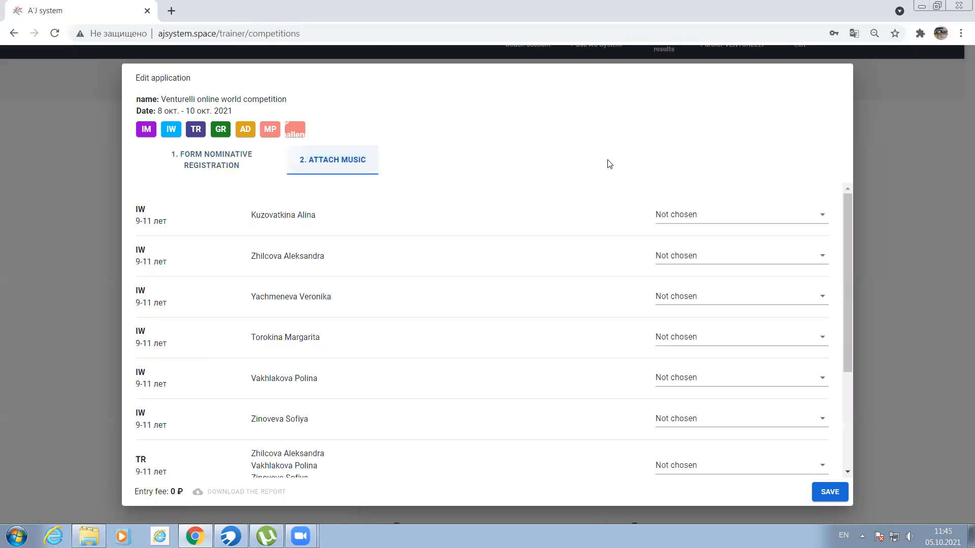
left_click_drag(319, 216, 252, 215)
left_click(533, 218)
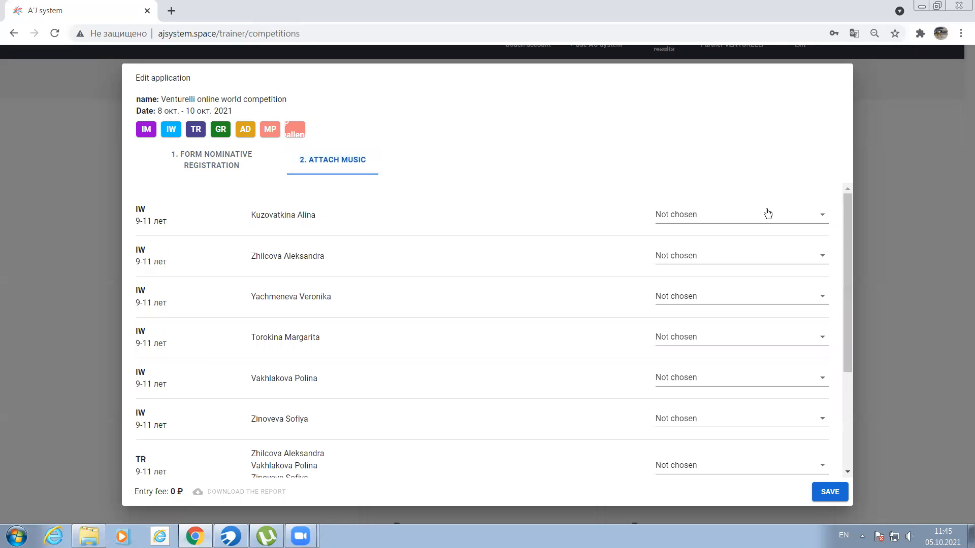
left_click(819, 218)
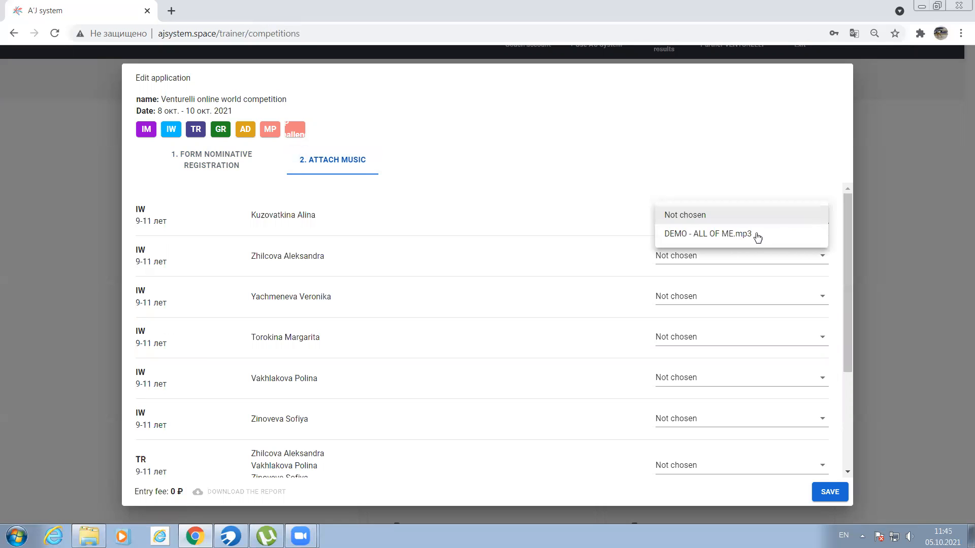
left_click(688, 237)
left_click(678, 255)
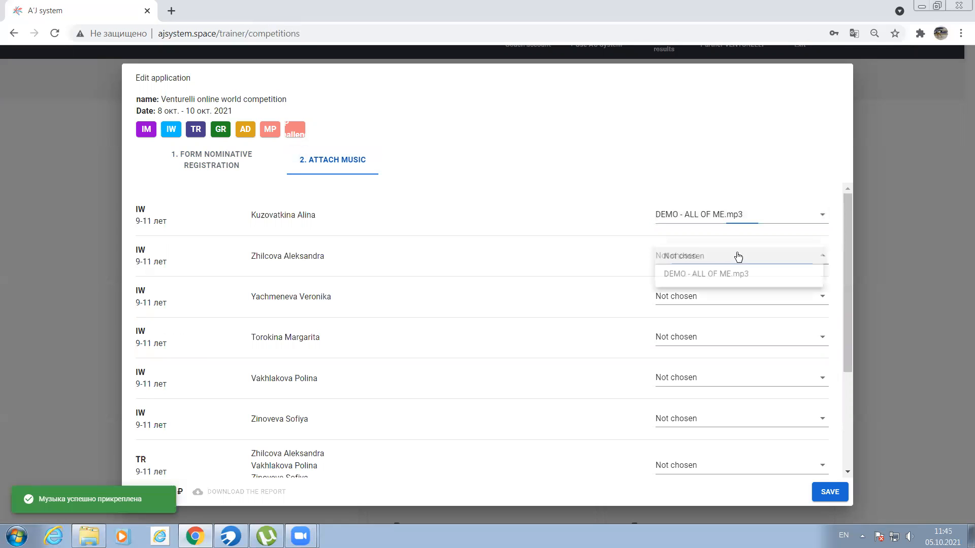
left_click(677, 276)
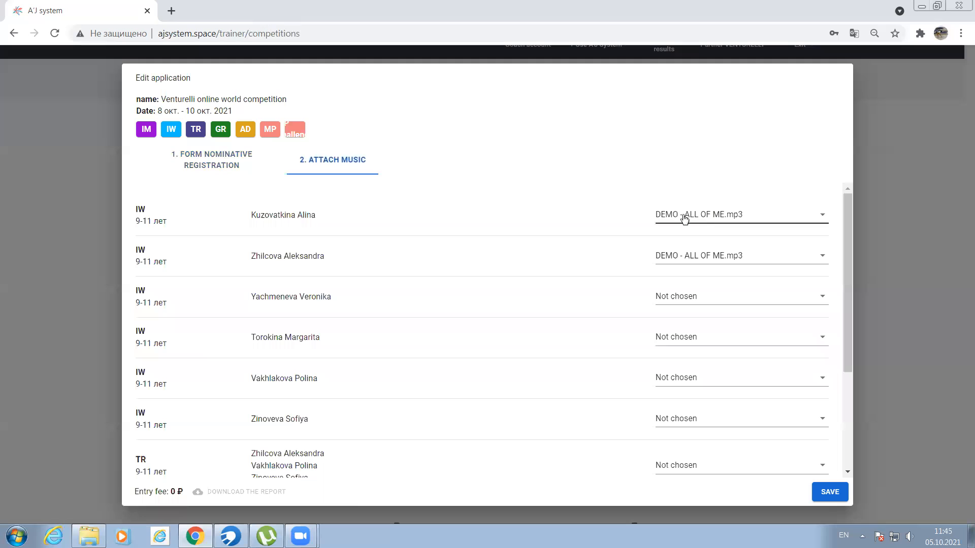
- Check the athletes and event of the two IW entries with attached music, and save the application
left_click_drag(325, 221, 255, 218)
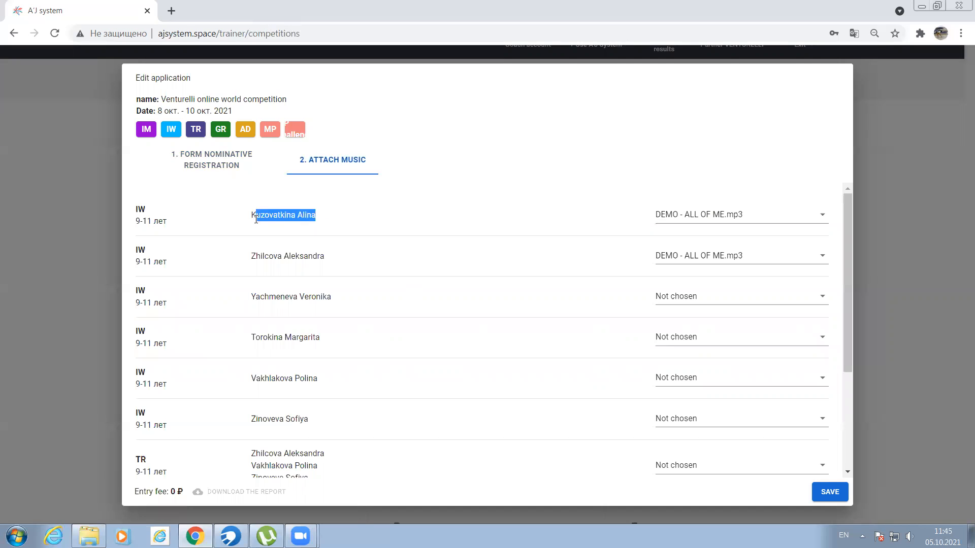
left_click_drag(324, 258, 253, 259)
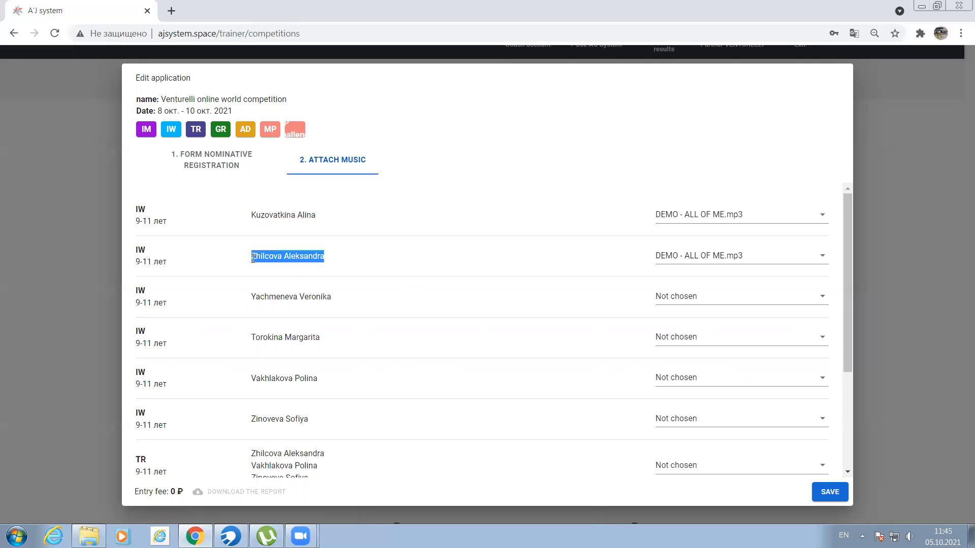
left_click_drag(154, 264, 137, 255)
left_click(379, 224)
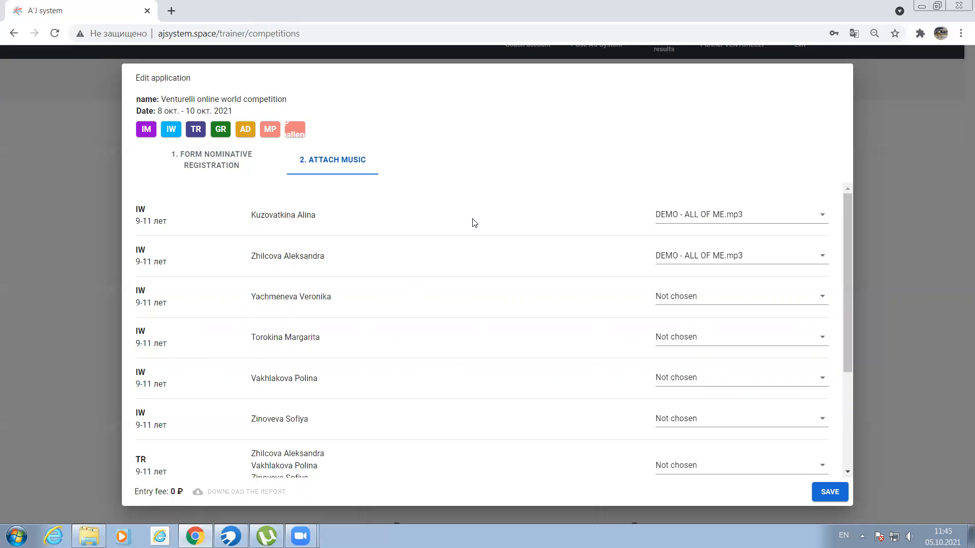
left_click(830, 492)
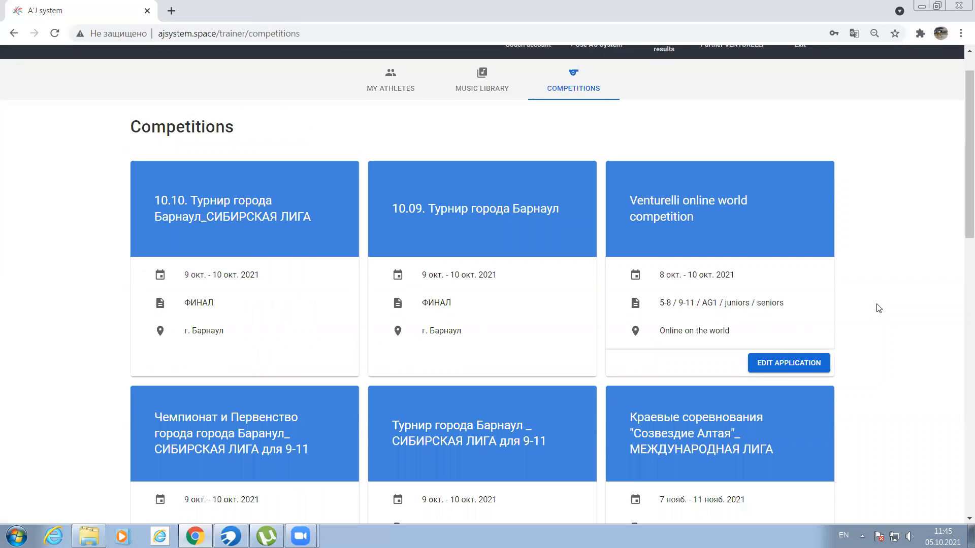
- Open the last athlete shown in the My athletes list for editing and save the record with its details as they are
scroll(879, 308, "up", 1)
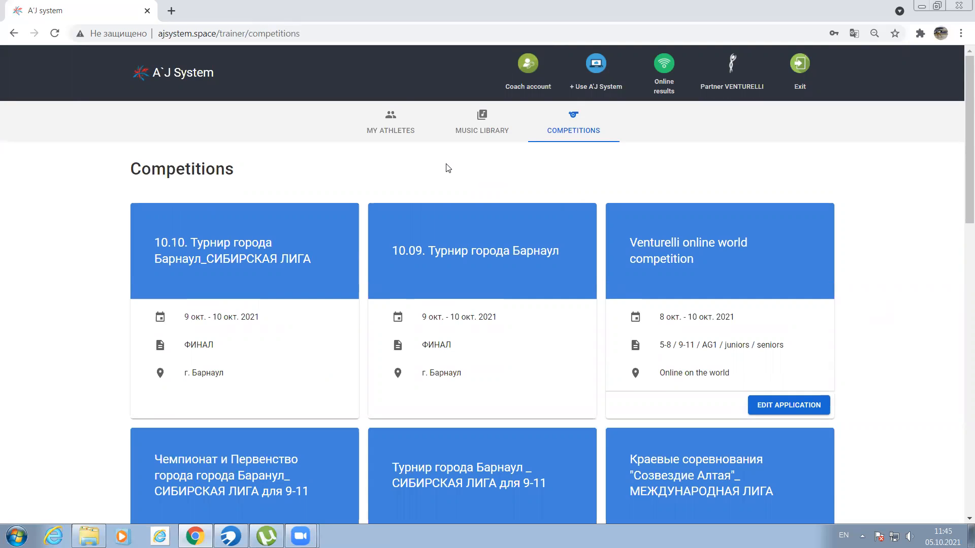
left_click(389, 134)
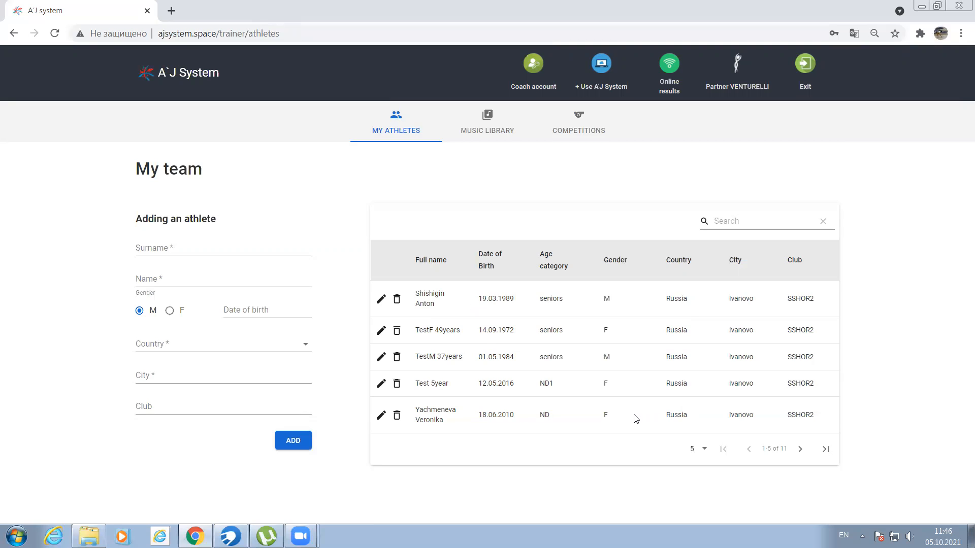
left_click(381, 414)
left_click(167, 247)
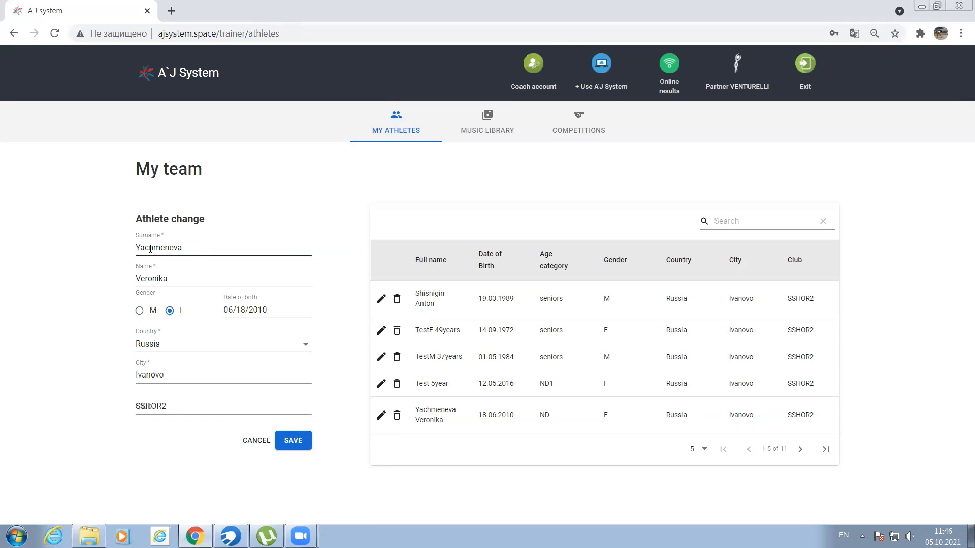
left_click(296, 443)
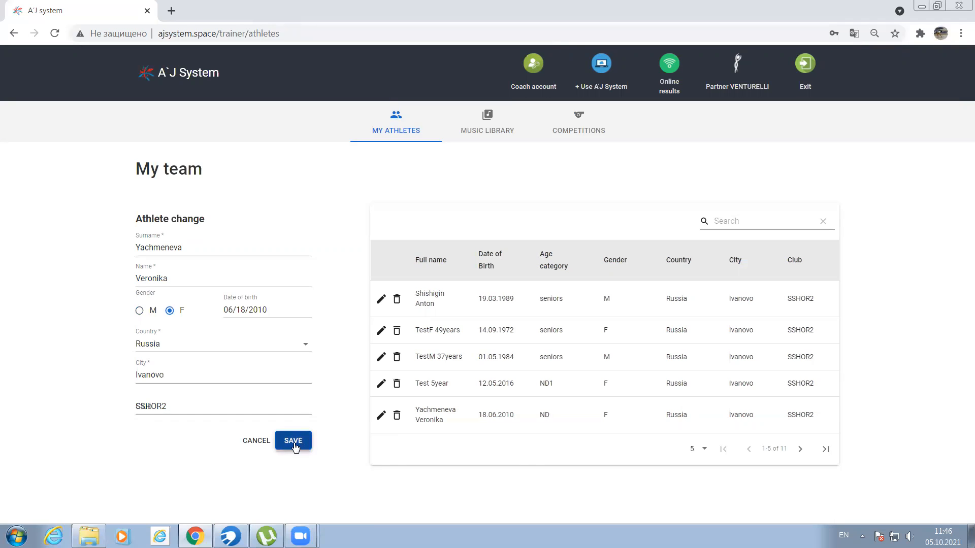